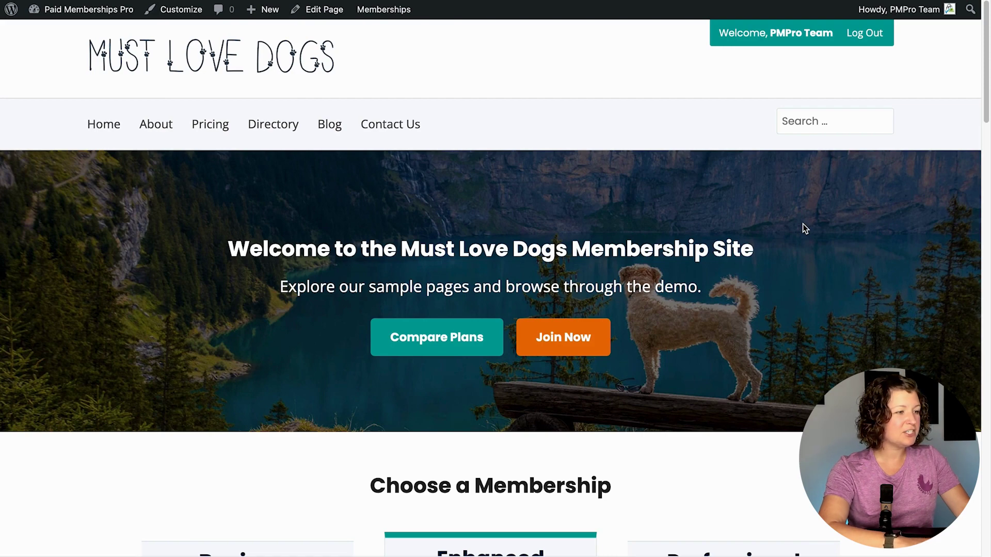
# - From the Dashboard, open Installed Plugins and search for 'wp fusion'
pyautogui.click(55, 17)
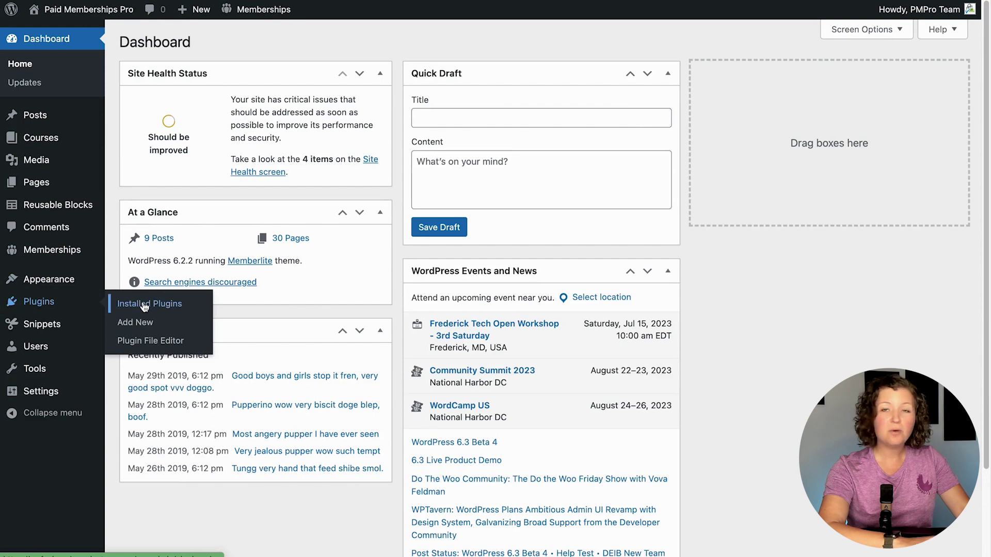
pyautogui.click(148, 305)
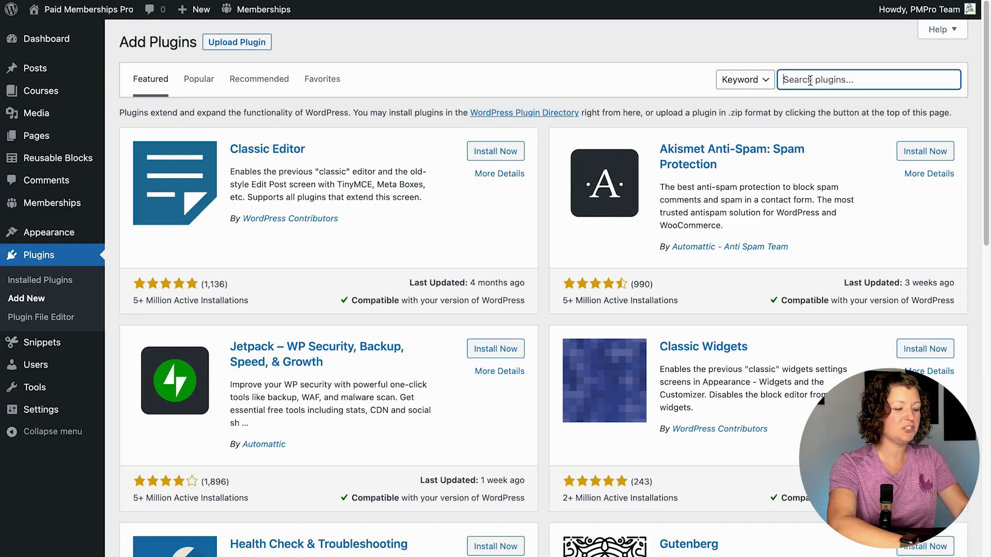
pyautogui.write('wp fusion')
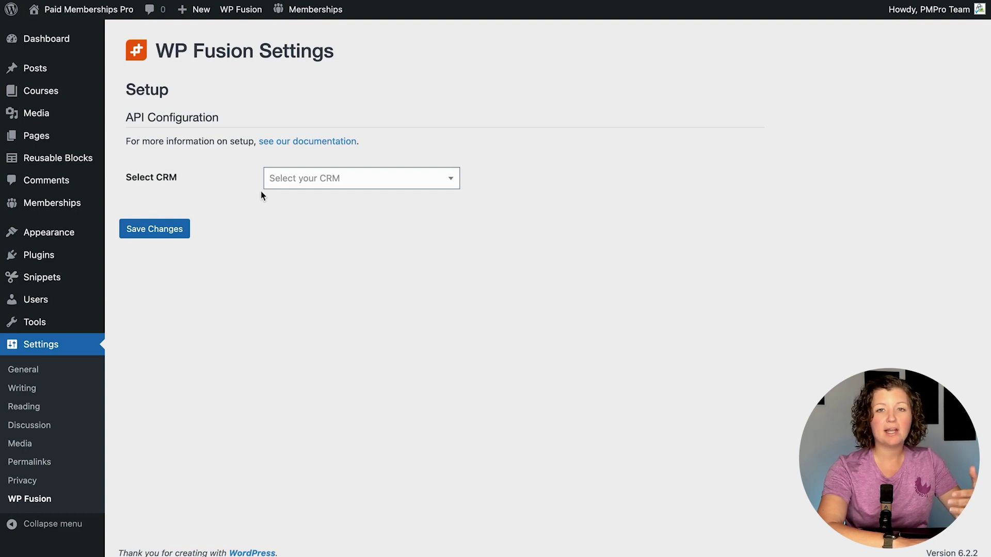
# - Choose ActiveCampaign from WP Fusion's Select CRM dropdown
pyautogui.click(303, 182)
pyautogui.scroll(-15, 309, 221)
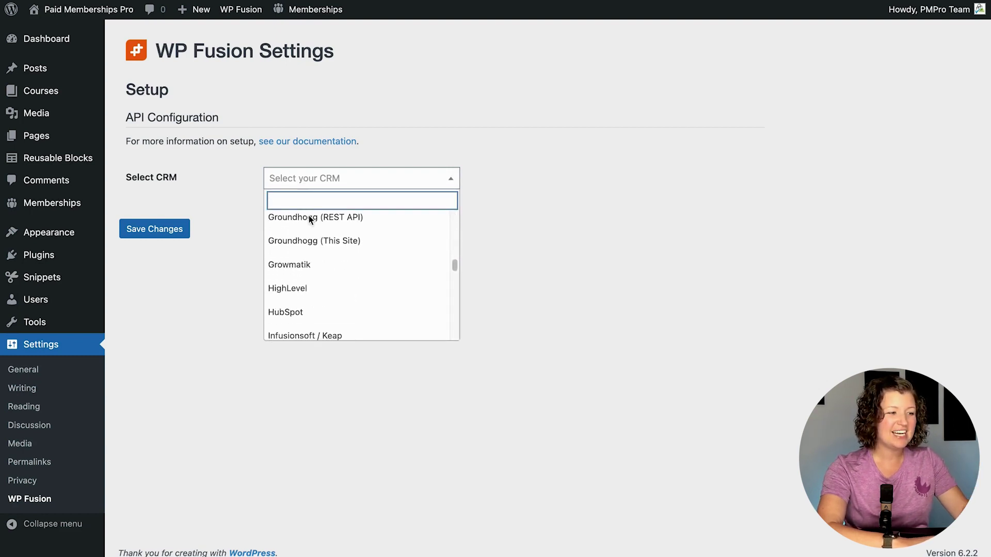
pyautogui.scroll(-12, 310, 221)
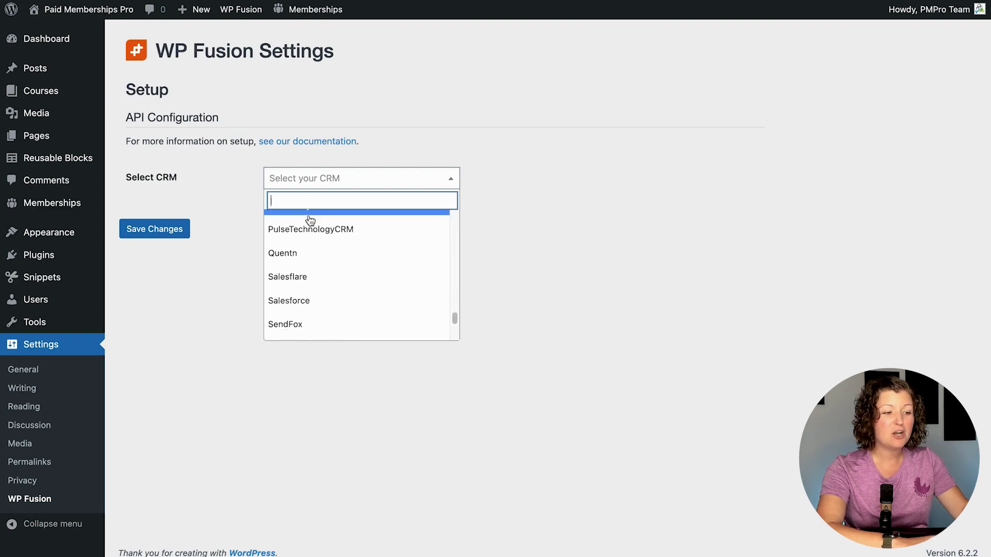
pyautogui.scroll(20, 309, 221)
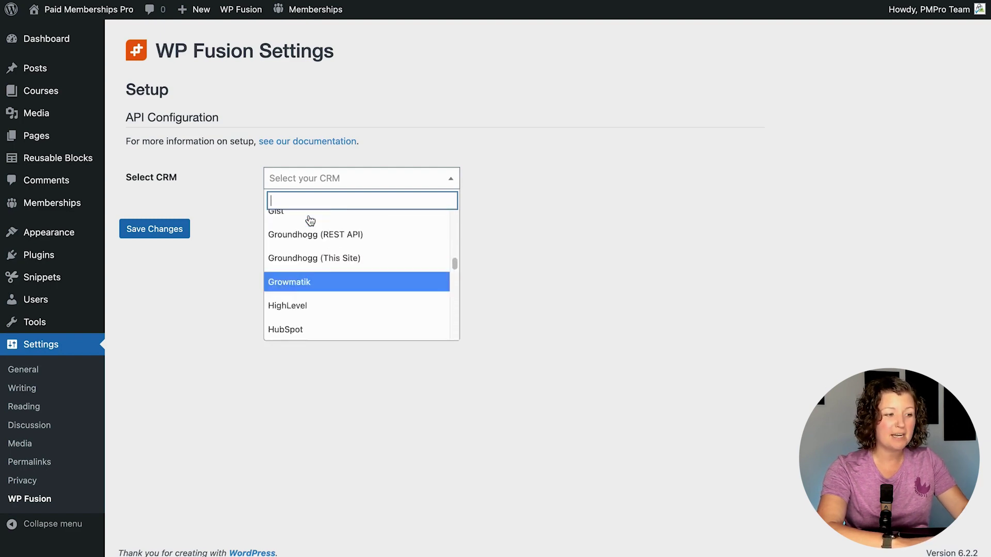
pyautogui.scroll(2, 310, 222)
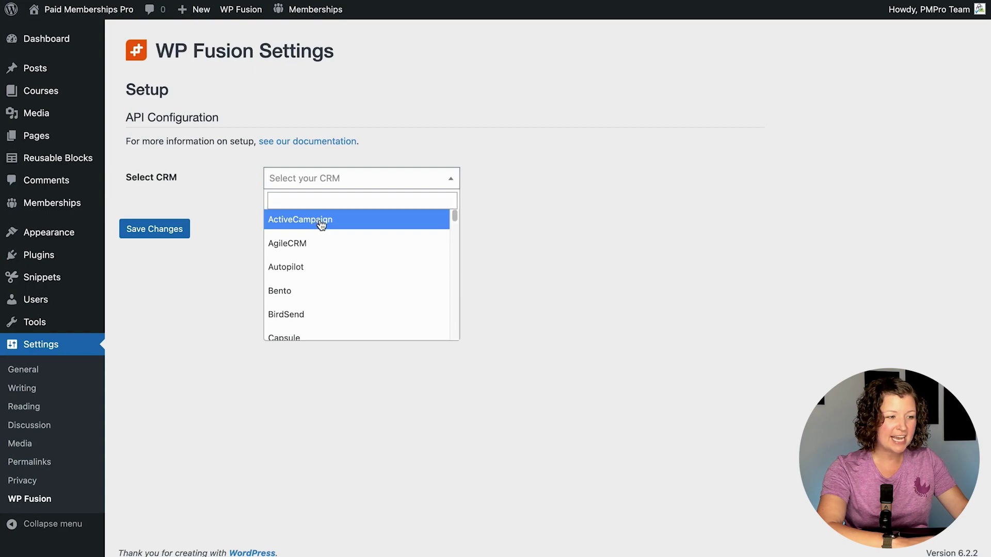
pyautogui.click(321, 223)
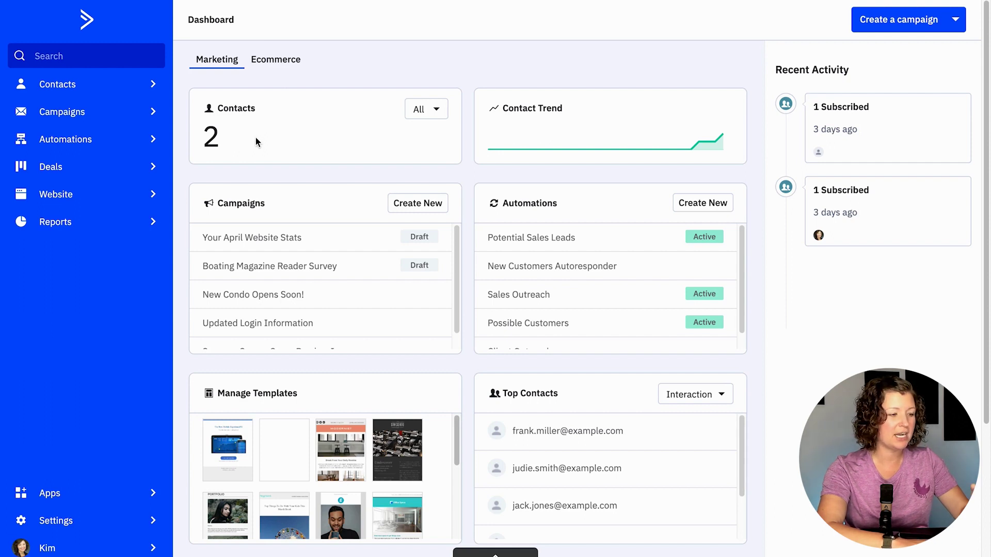
# - Copy the API URL from ActiveCampaign's Settings > Developer page
pyautogui.click(71, 525)
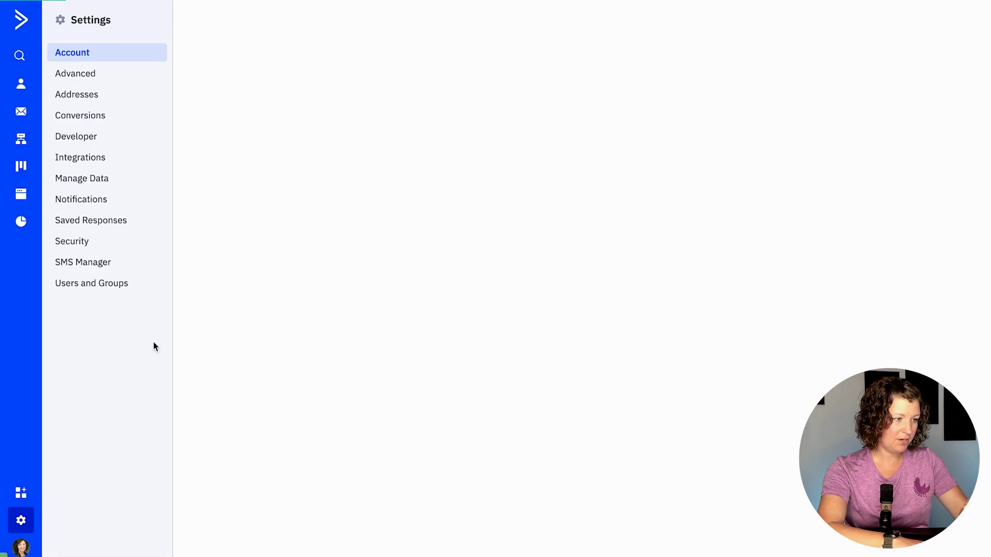
pyautogui.click(107, 147)
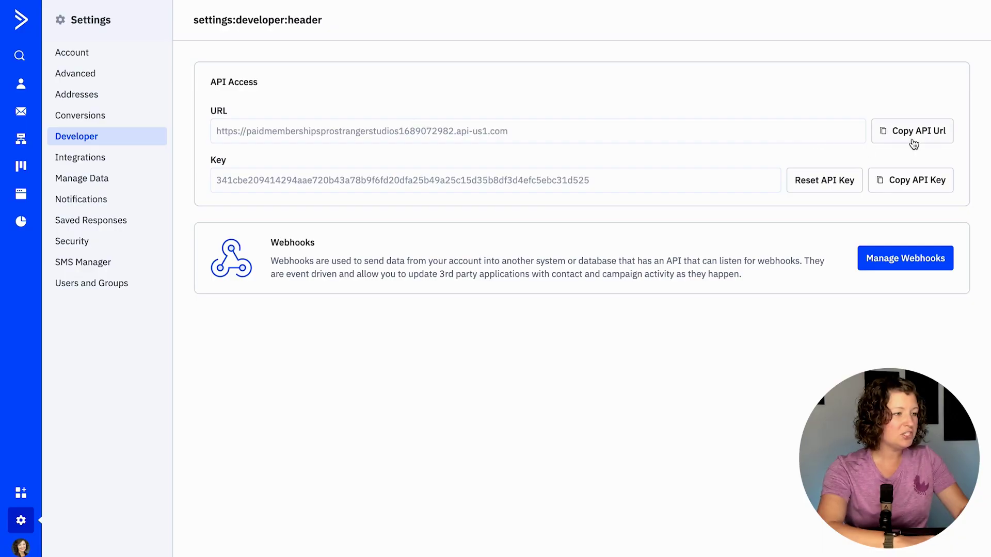
pyautogui.click(912, 135)
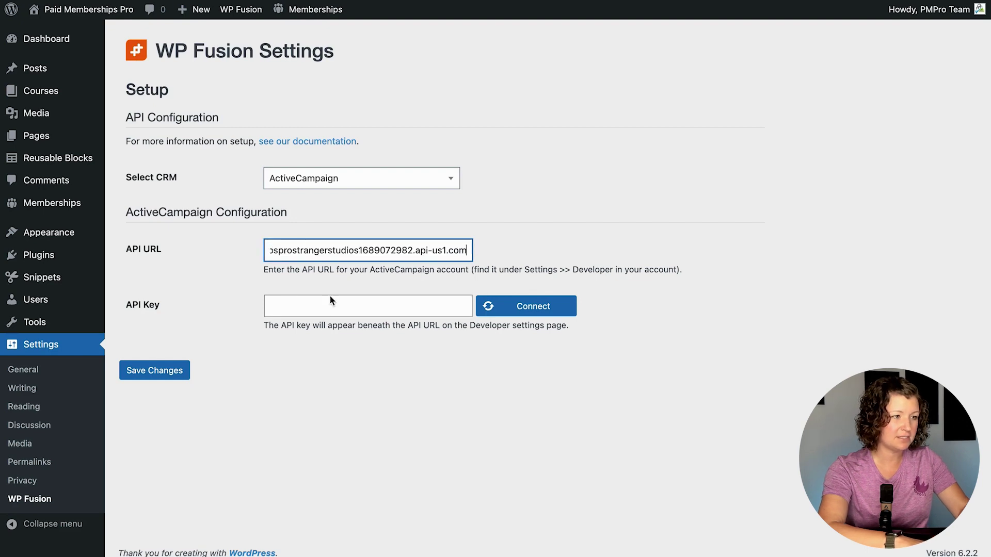
# - Enter the ActiveCampaign API URL and key in WP Fusion, connect, and save
pyautogui.click(330, 298)
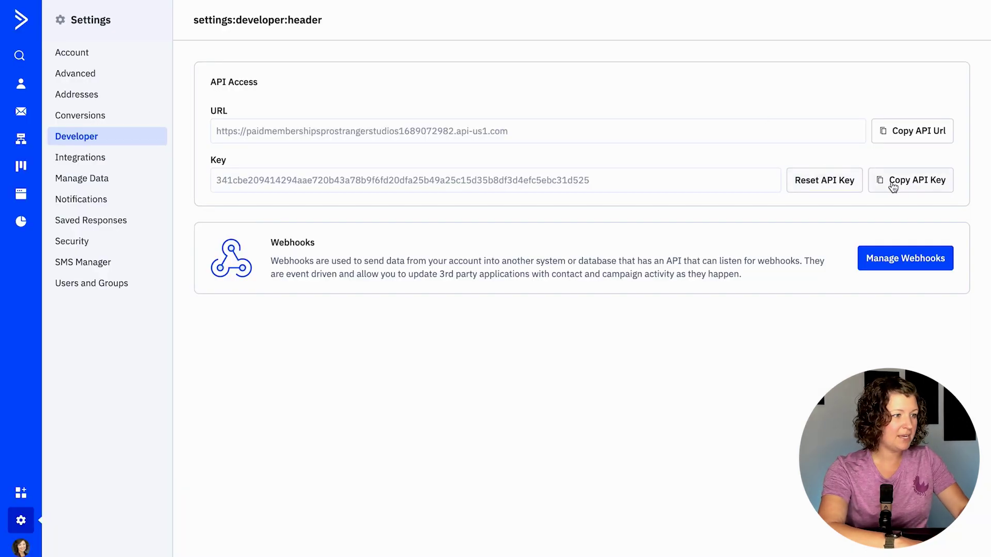
pyautogui.click(894, 187)
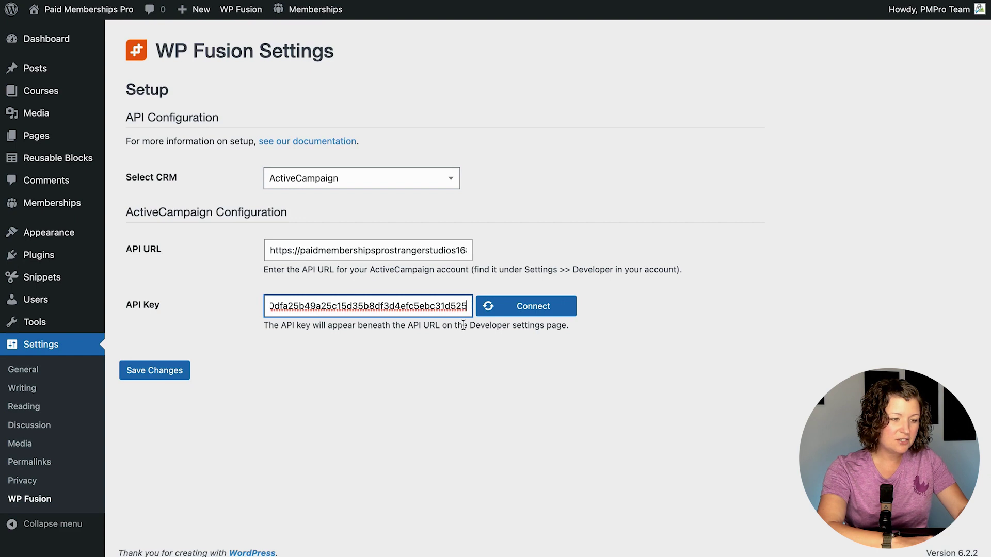
pyautogui.click(540, 307)
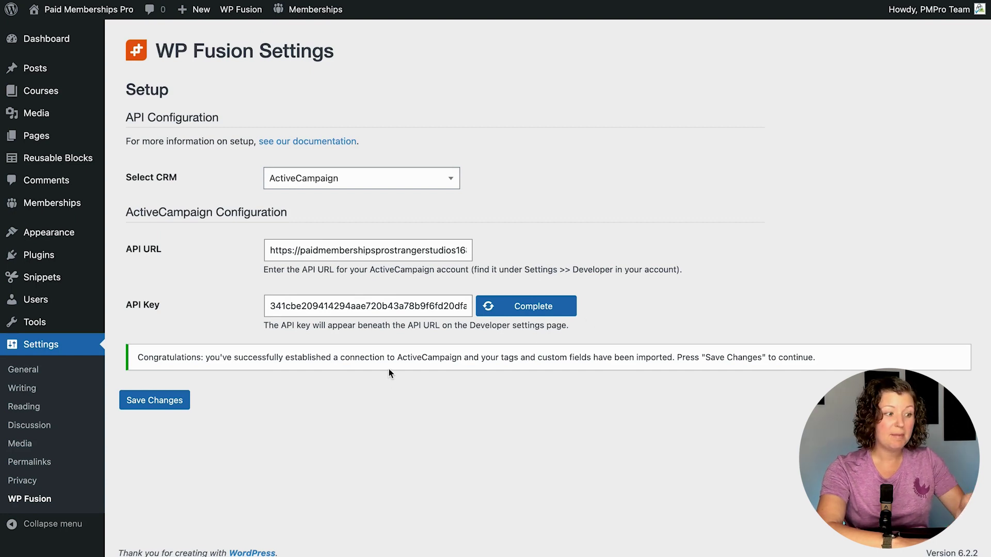
pyautogui.click(162, 405)
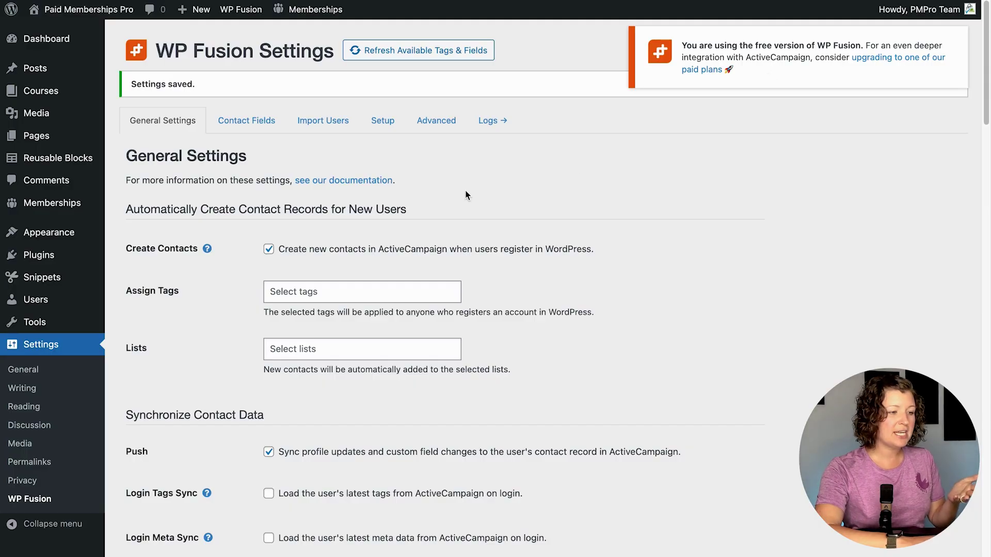
# - Add 'Members' to the tags assigned to new users
pyautogui.click(307, 291)
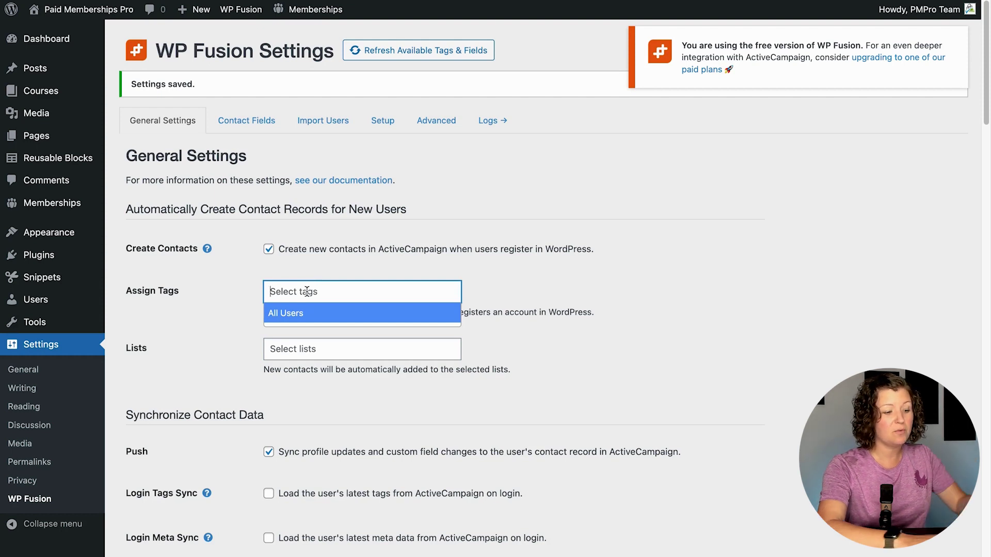
pyautogui.write('Members')
pyautogui.press('Return')
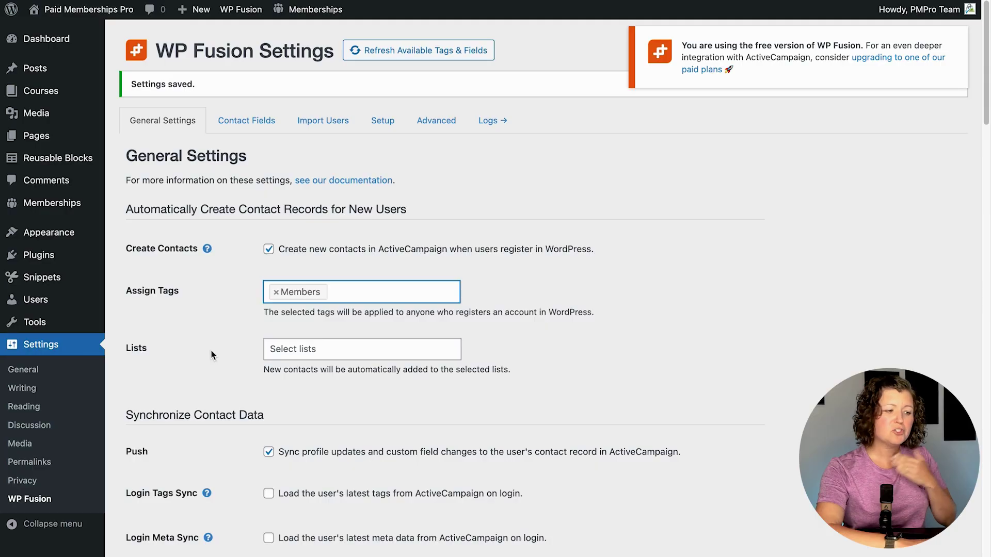
# - Save the WP Fusion settings and go to the Beginner membership checkout page
pyautogui.scroll(-8, 211, 355)
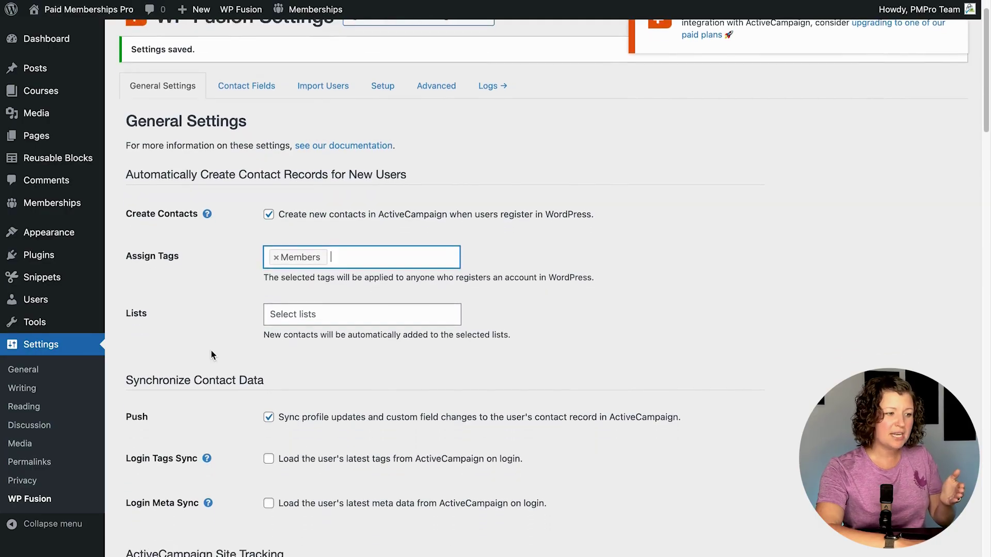
pyautogui.scroll(-20, 211, 352)
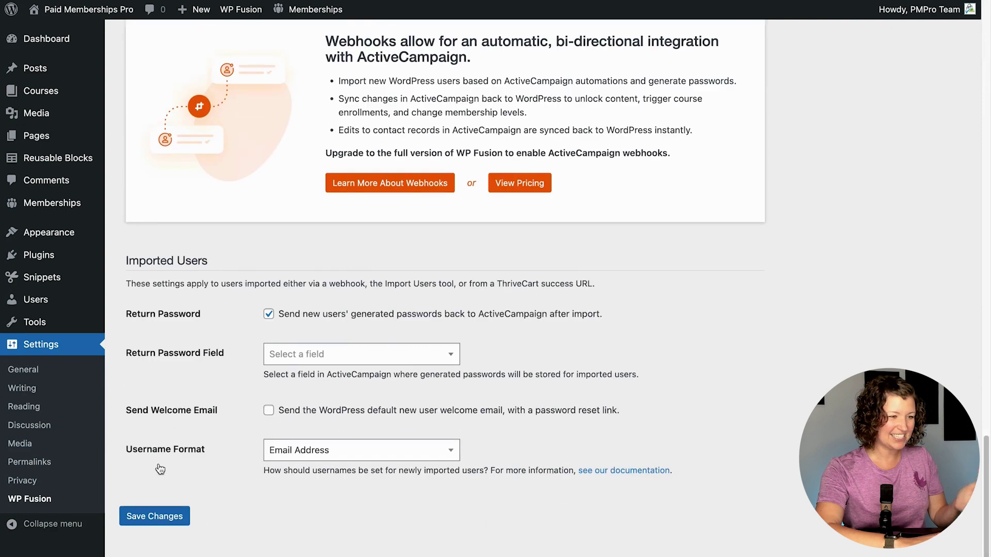
pyautogui.click(162, 496)
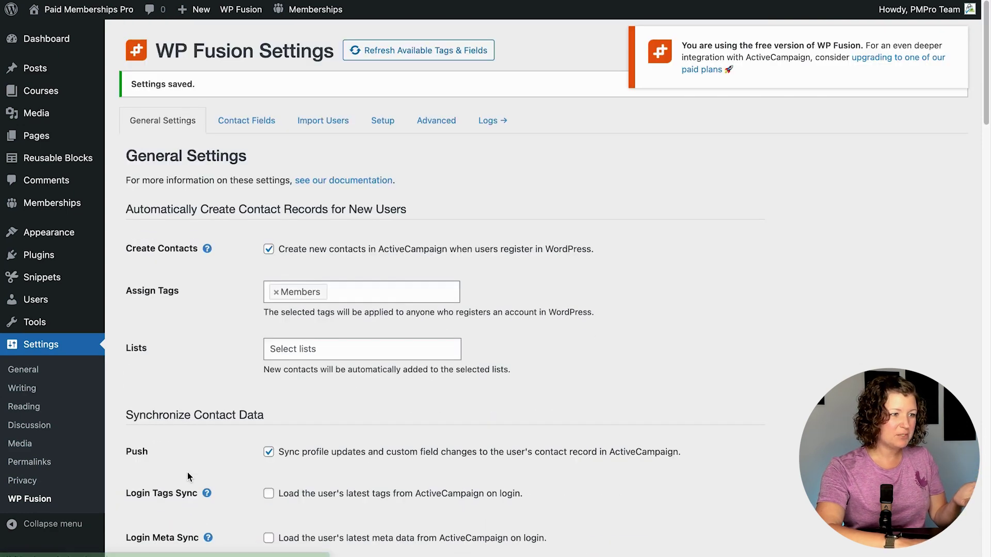
pyautogui.moveTo(310, 18)
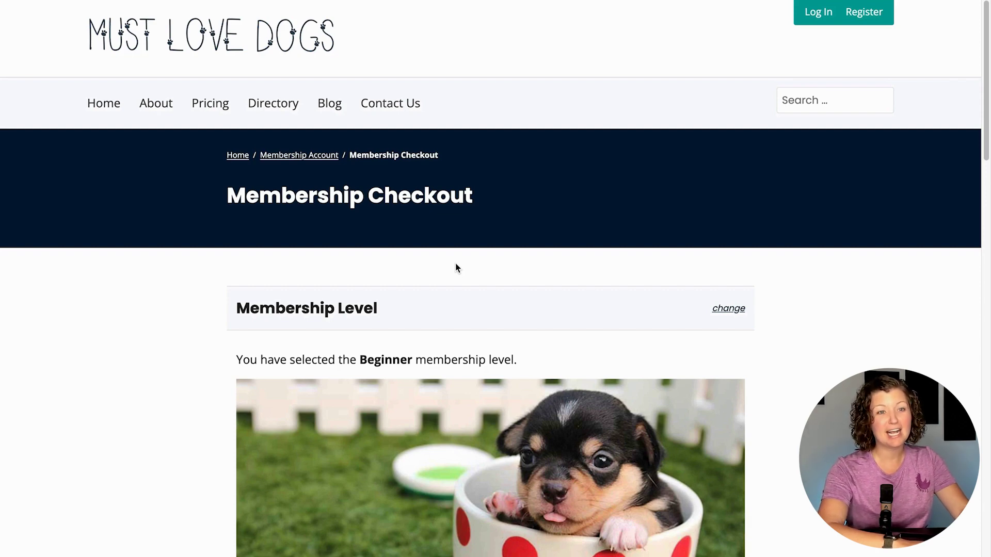
# - Fill in the test account's username, password, and e-mail address twice
pyautogui.scroll(-10, 413, 305)
pyautogui.write('actesta')
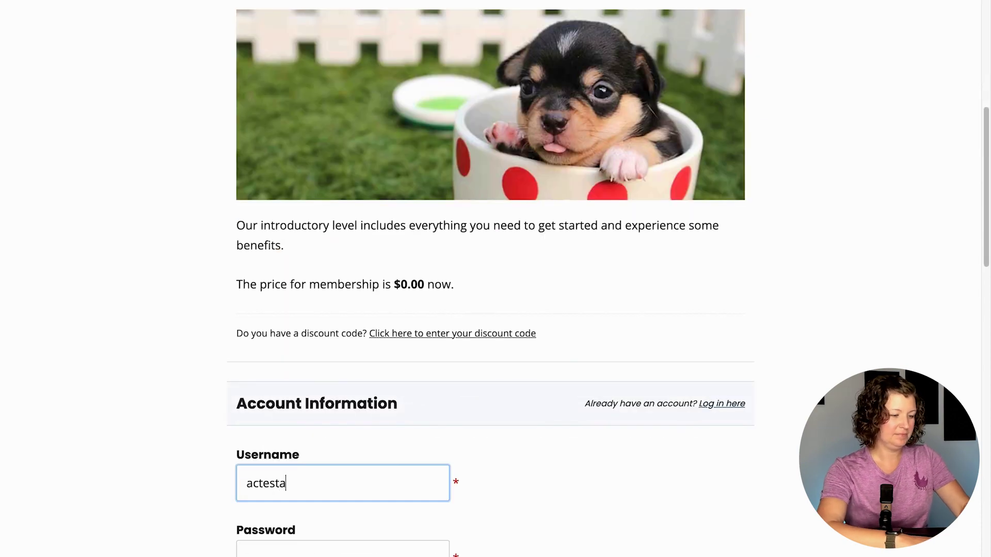
pyautogui.press('Tab')
pyautogui.press('Tab')
pyautogui.press('Tab')
# - Enter company 'Stranger Studios' and position 'Managing Director', then submit the checkout
pyautogui.press('Tab')
pyautogui.press('Tab')
pyautogui.write('Stranger Studios')
pyautogui.press('Tab')
pyautogui.write('Managing Director')
pyautogui.click(186, 397)
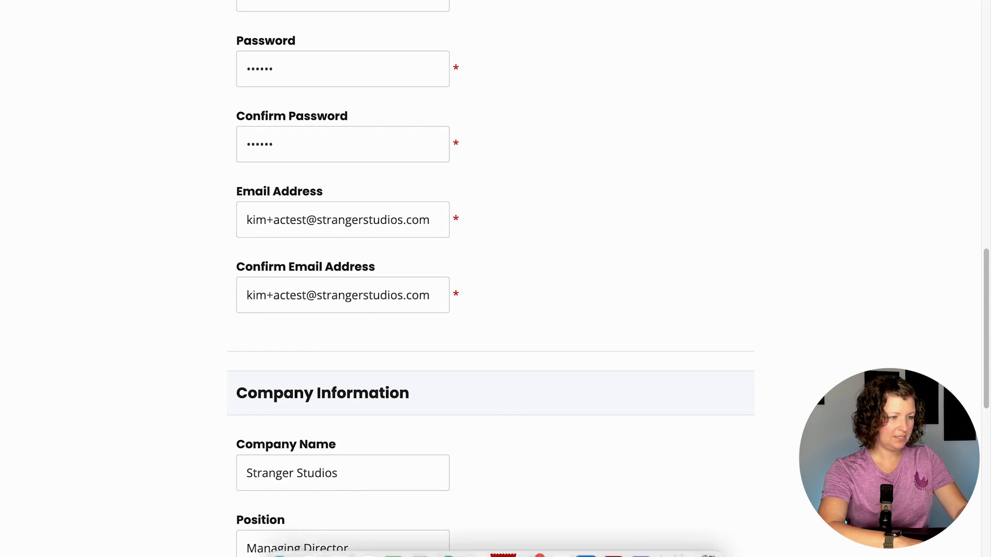
pyautogui.scroll(-10, 174, 403)
pyautogui.click(312, 176)
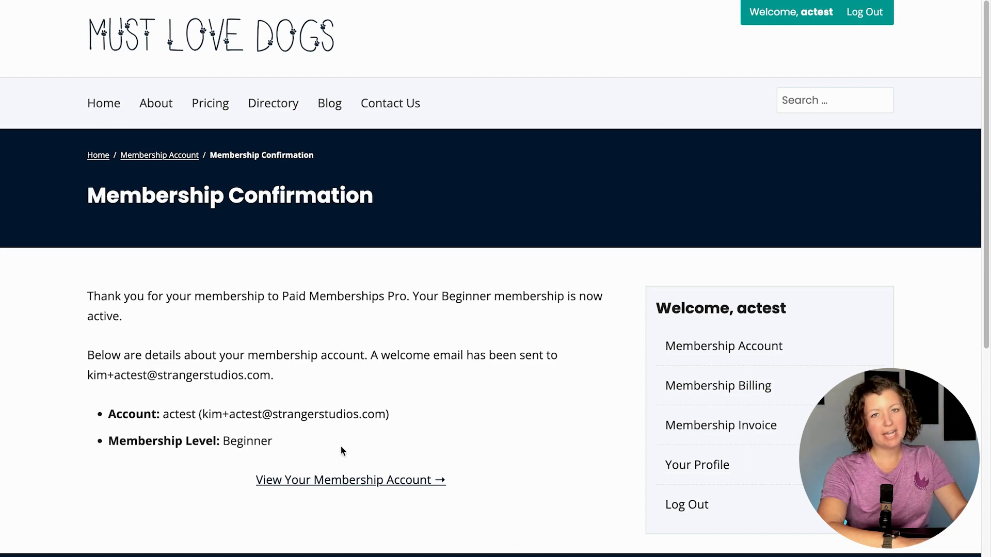
# - Open the new member's account page, then refresh ActiveCampaign's Contacts list
pyautogui.click(349, 485)
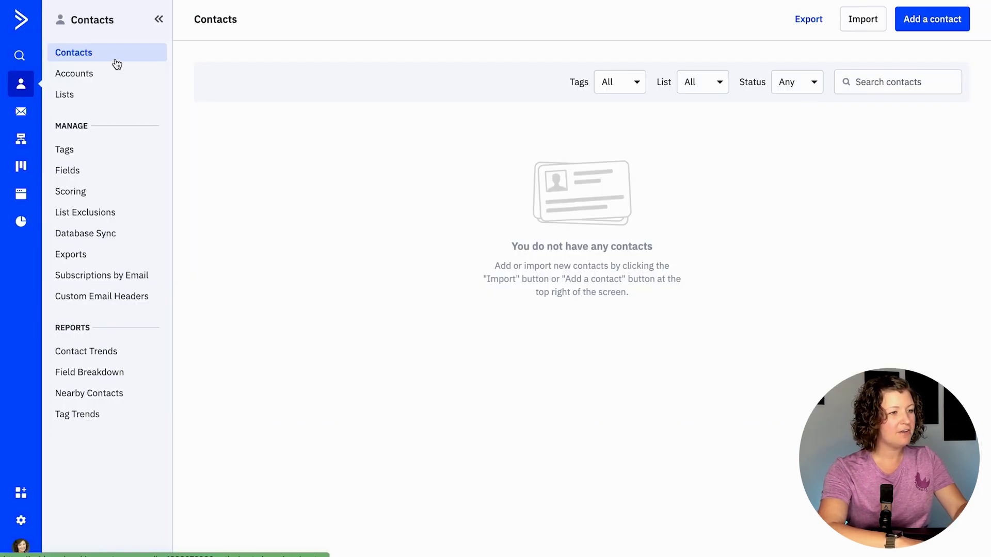
pyautogui.click(75, 72)
# - Reload ActiveCampaign's Contacts and open the synced member's contact record
pyautogui.click(78, 51)
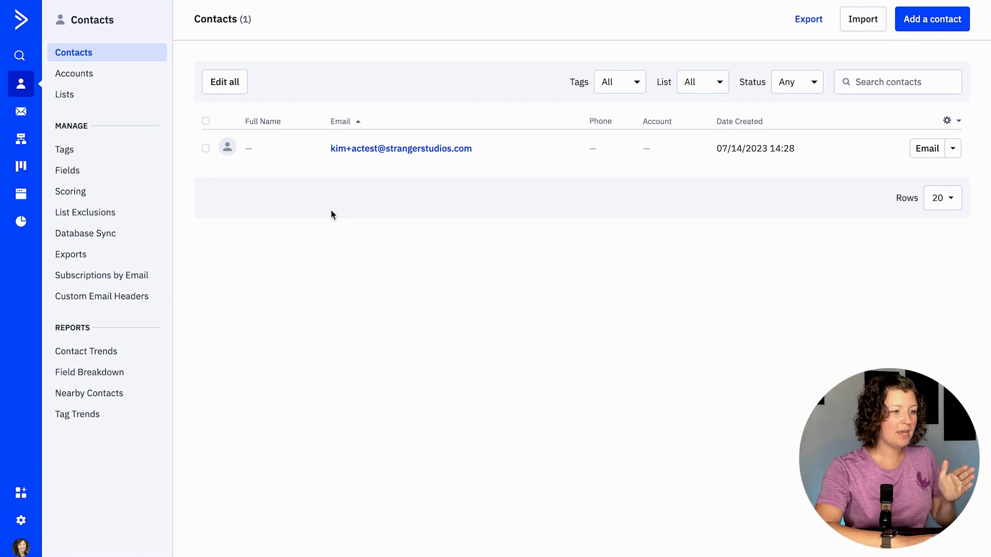
pyautogui.click(349, 149)
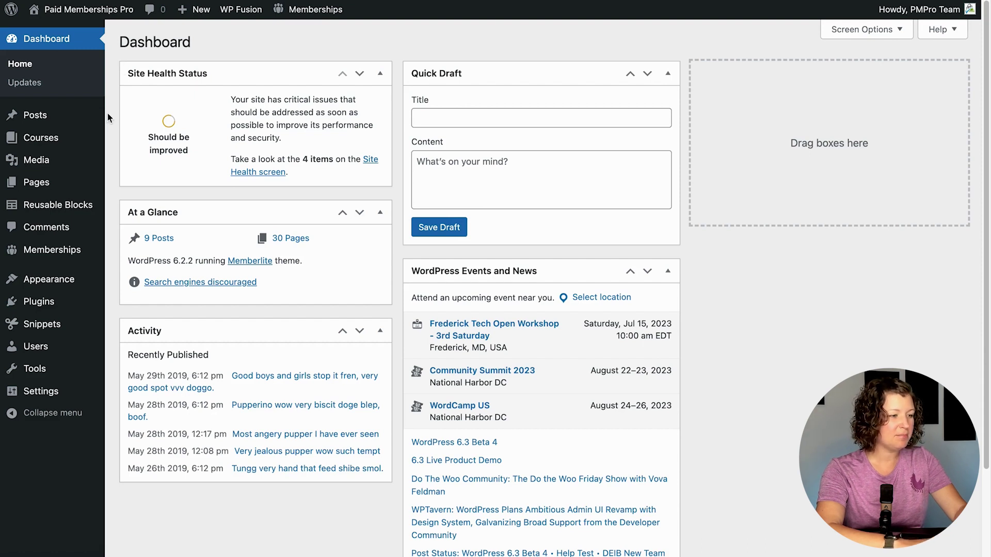
# - Go to Settings > WP Fusion in the admin sidebar
pyautogui.moveTo(39, 301)
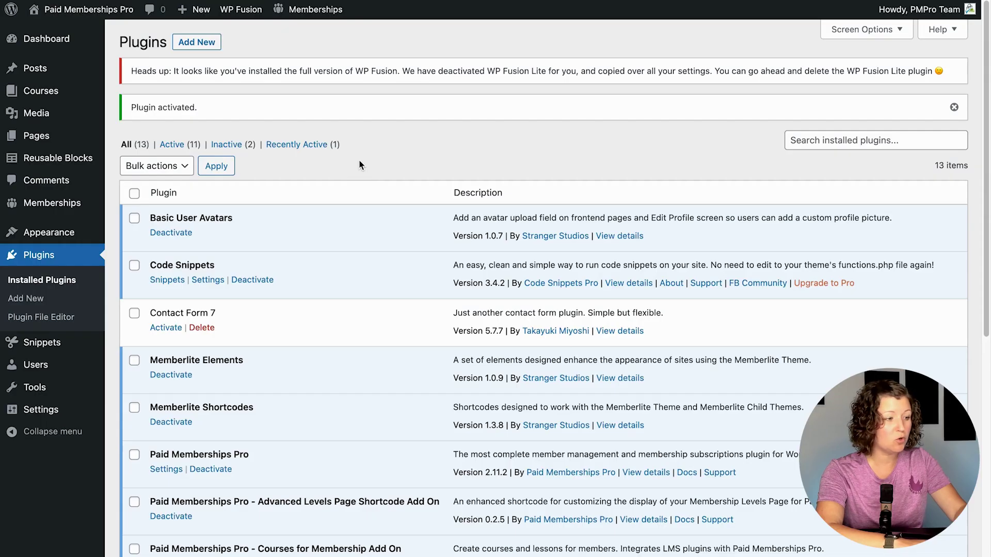
pyautogui.scroll(-1, 359, 164)
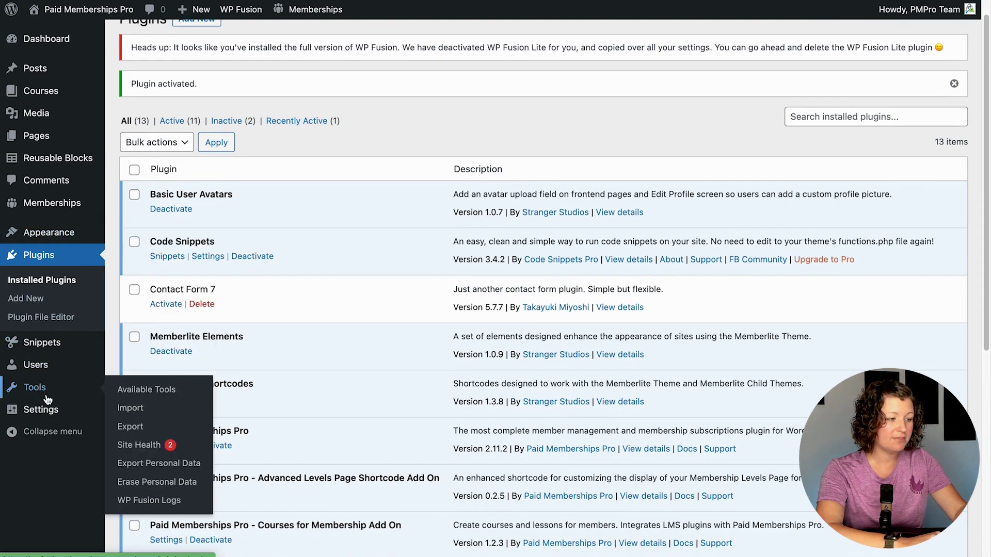
pyautogui.moveTo(81, 417)
pyautogui.click(135, 528)
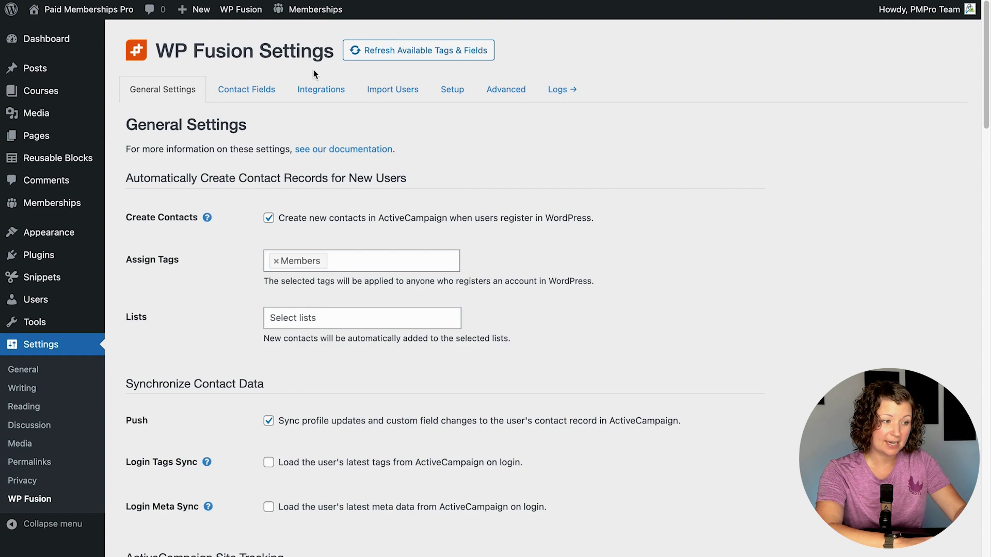
# - Remove the Members tag from new-user tags and save the WP Fusion settings
pyautogui.click(277, 262)
pyautogui.click(217, 276)
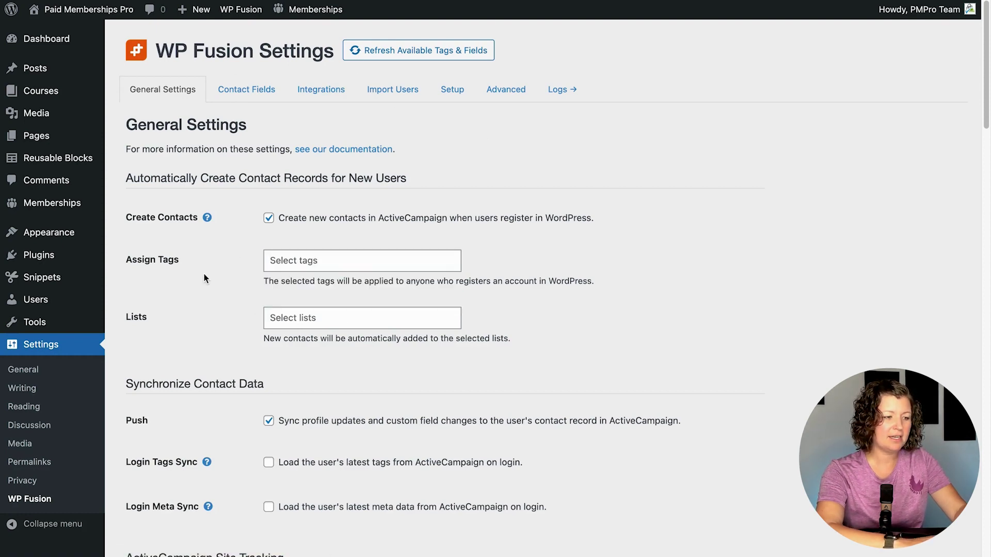
pyautogui.scroll(-20, 205, 279)
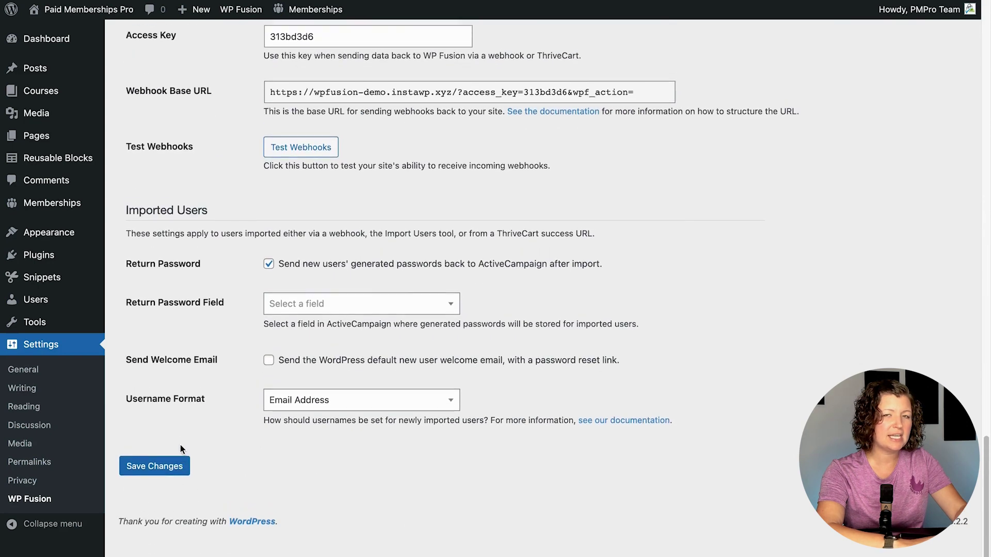
pyautogui.click(169, 498)
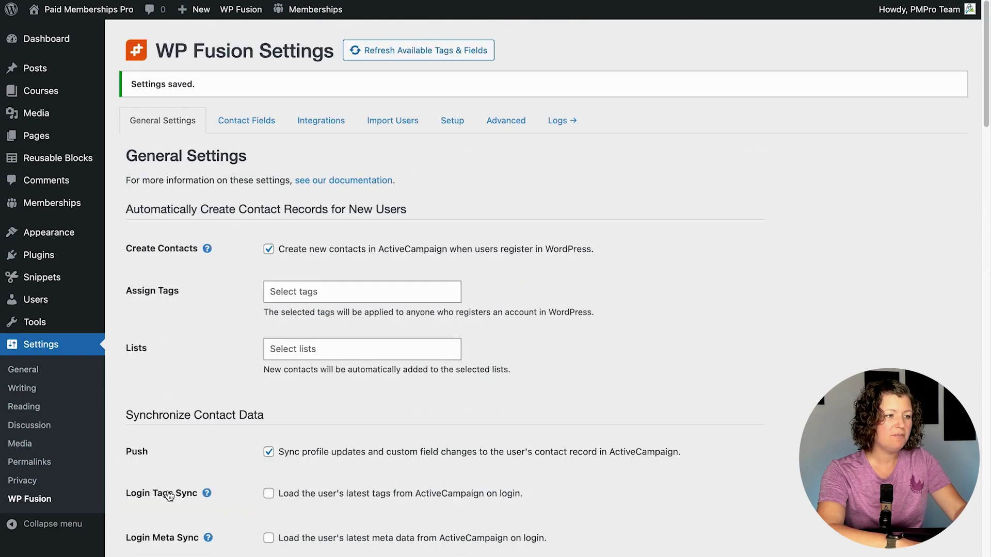
# - Check the Integrations list, then open the Beginner level's edit page under Memberships
pyautogui.click(305, 119)
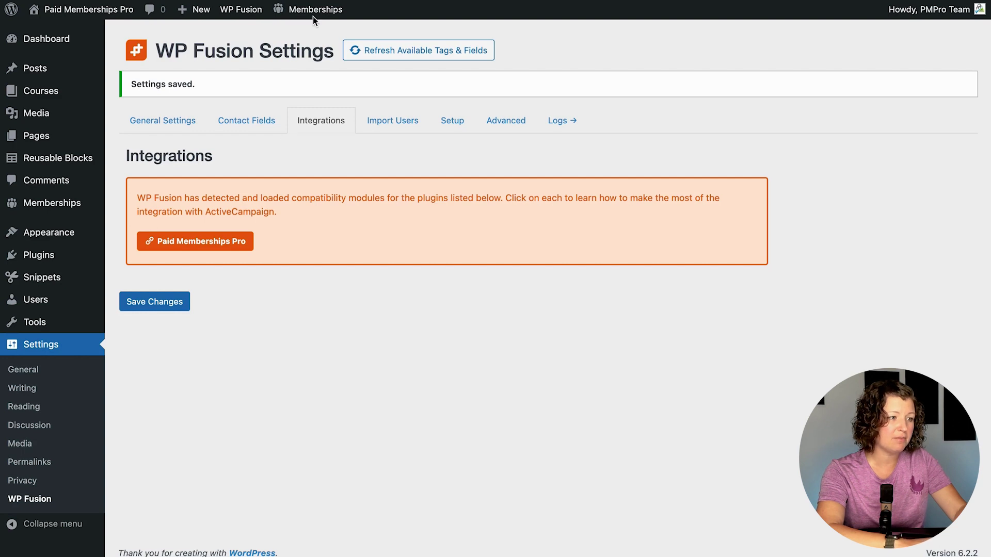
pyautogui.moveTo(315, 16)
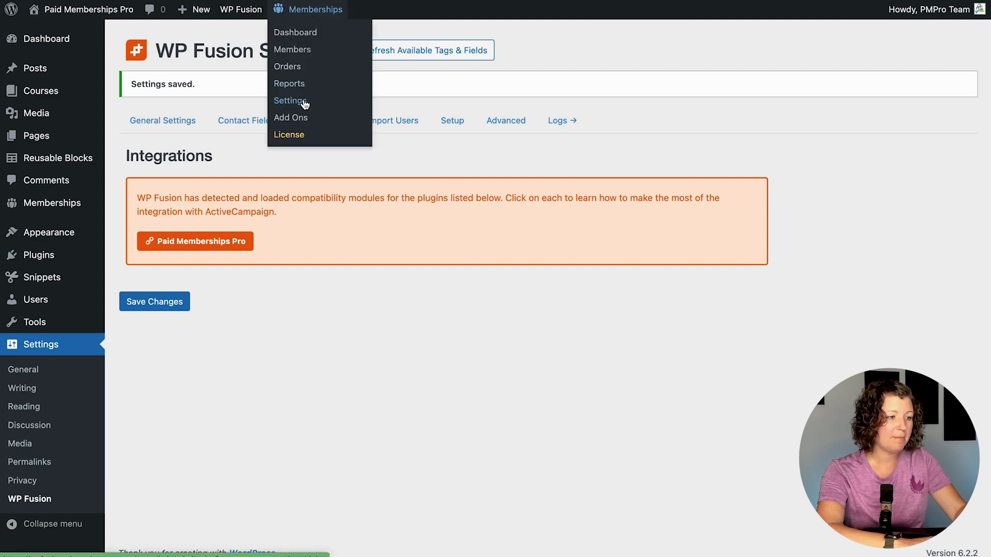
pyautogui.click(304, 102)
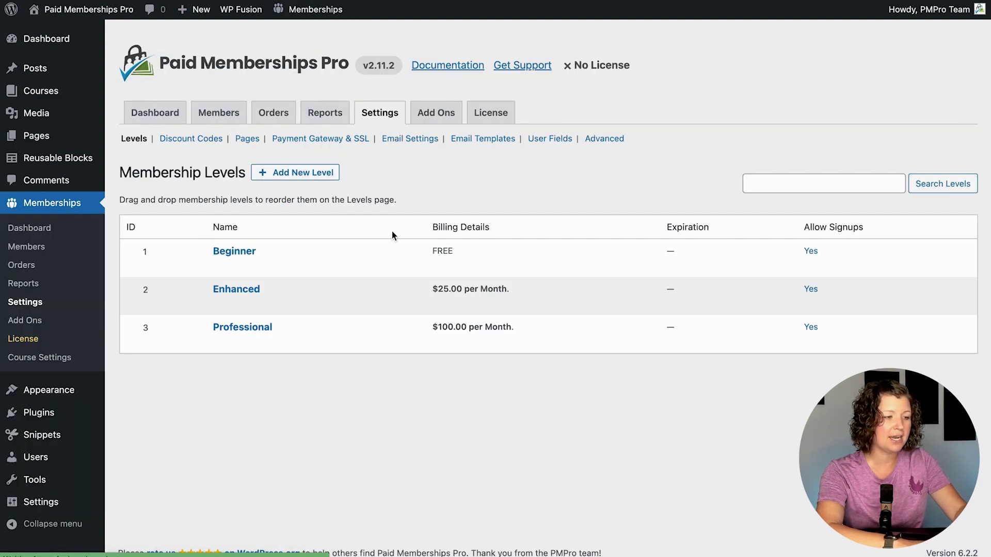
pyautogui.scroll(-15, 392, 234)
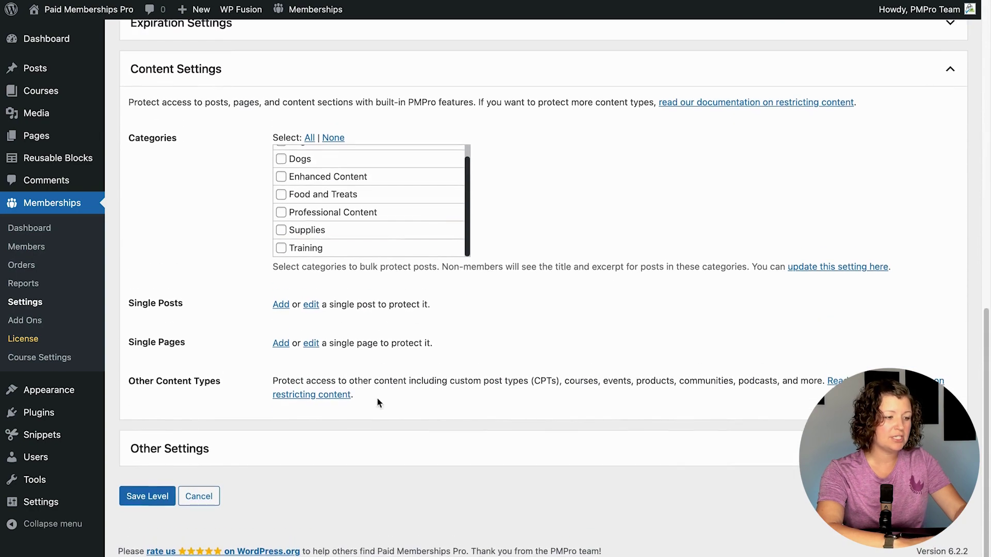
pyautogui.click(377, 456)
pyautogui.scroll(-6, 380, 439)
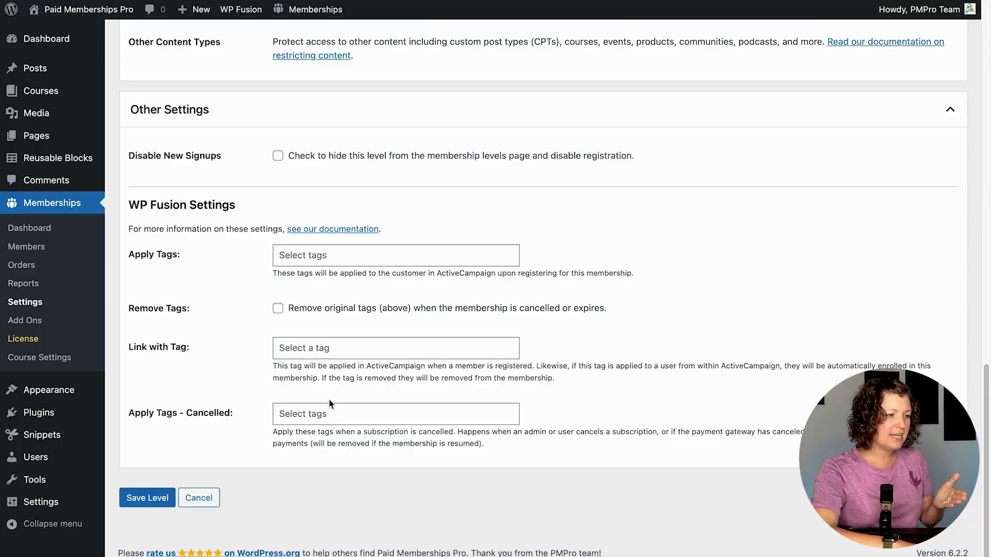
# - Add a new 'Beginner Members' Apply Tag, enable Remove Tags on cancellation or expiry, and save the Beginner level
pyautogui.click(308, 415)
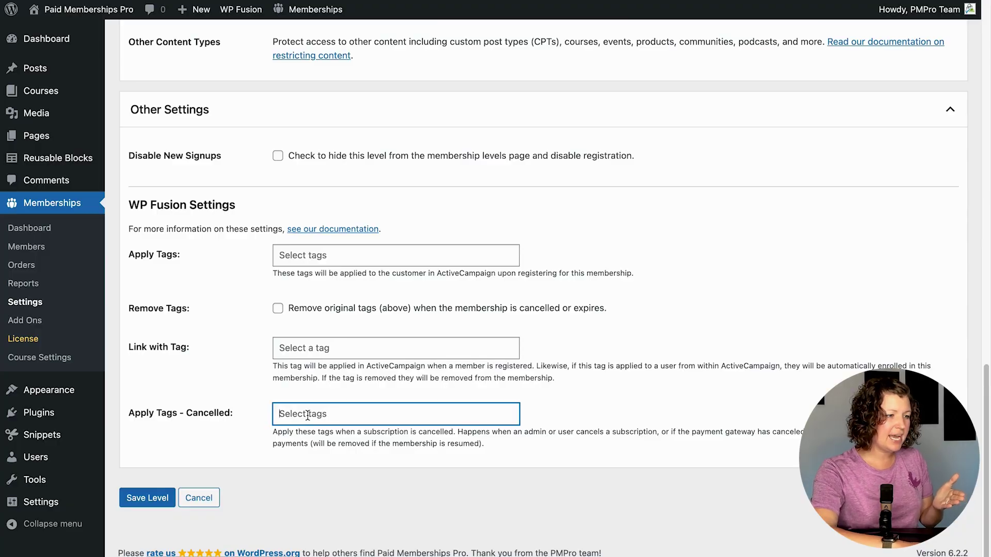
pyautogui.click(272, 279)
pyautogui.click(300, 255)
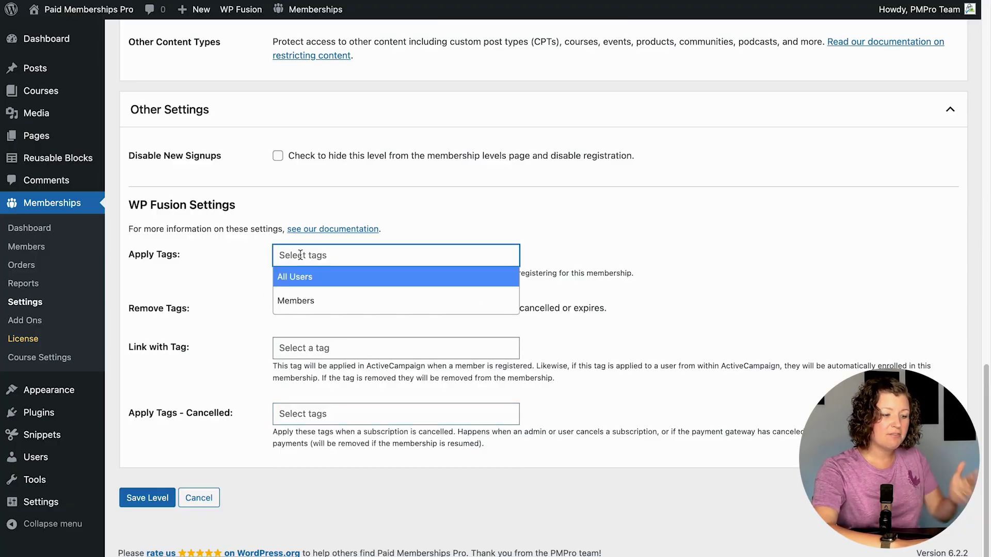
pyautogui.click(222, 279)
pyautogui.click(290, 258)
pyautogui.write('Beginner Member')
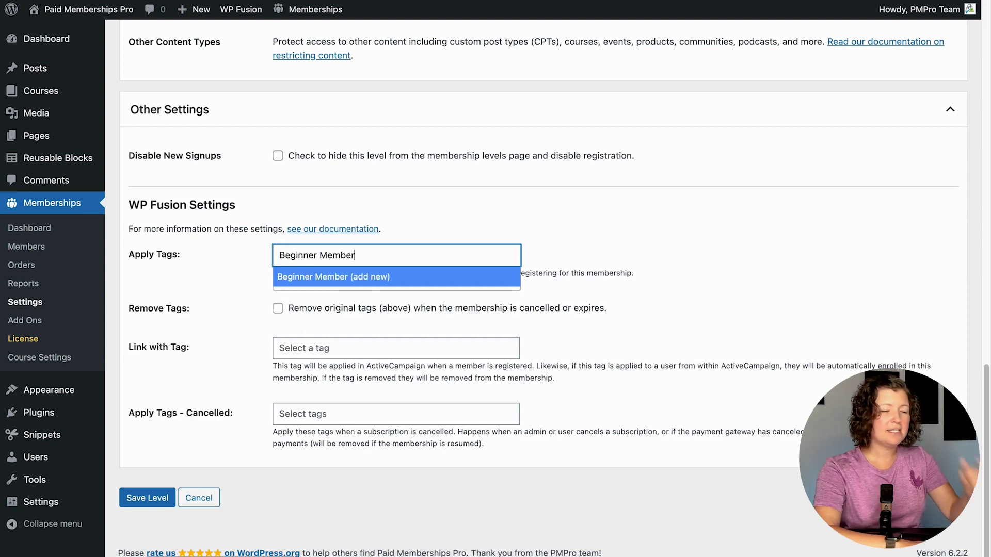
pyautogui.write('s')
pyautogui.press('Return')
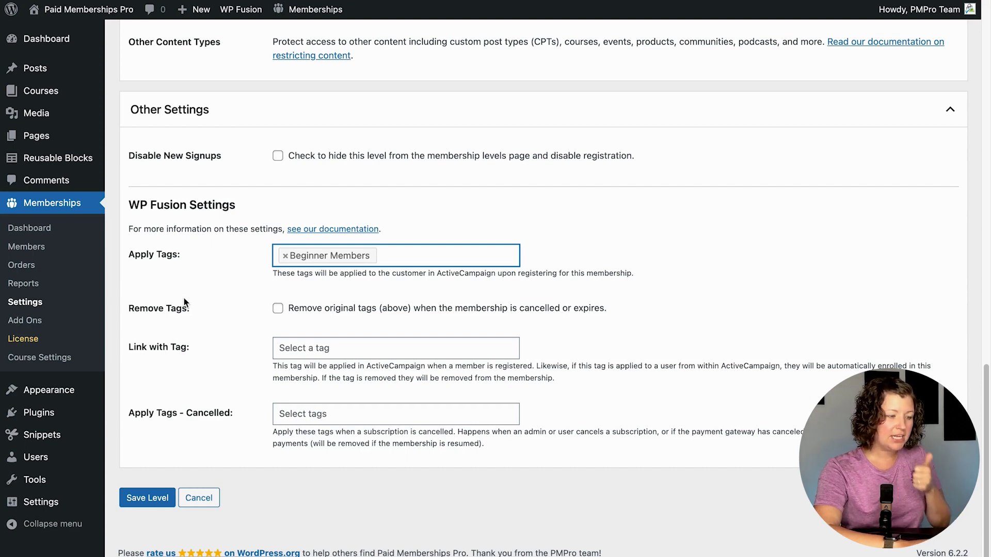
pyautogui.click(295, 312)
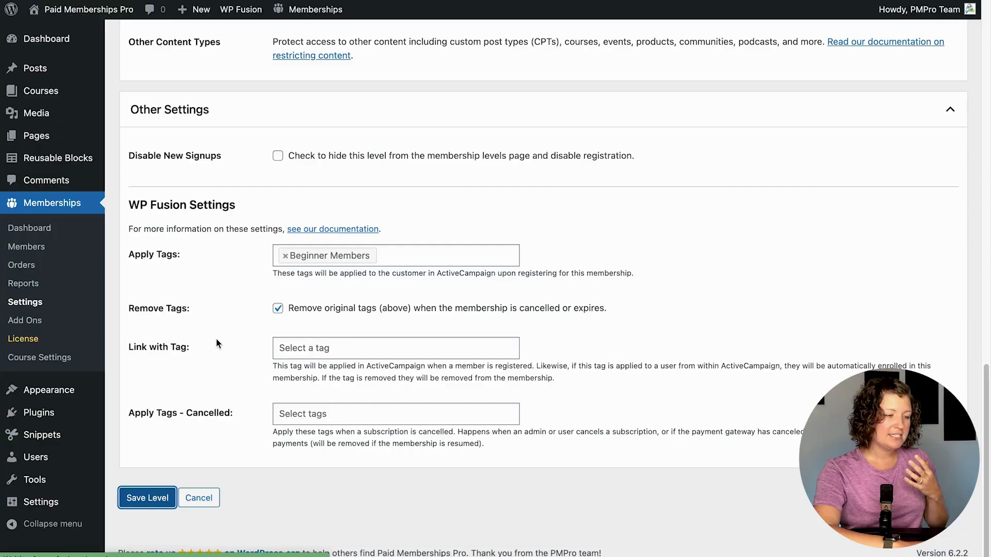
pyautogui.click(149, 498)
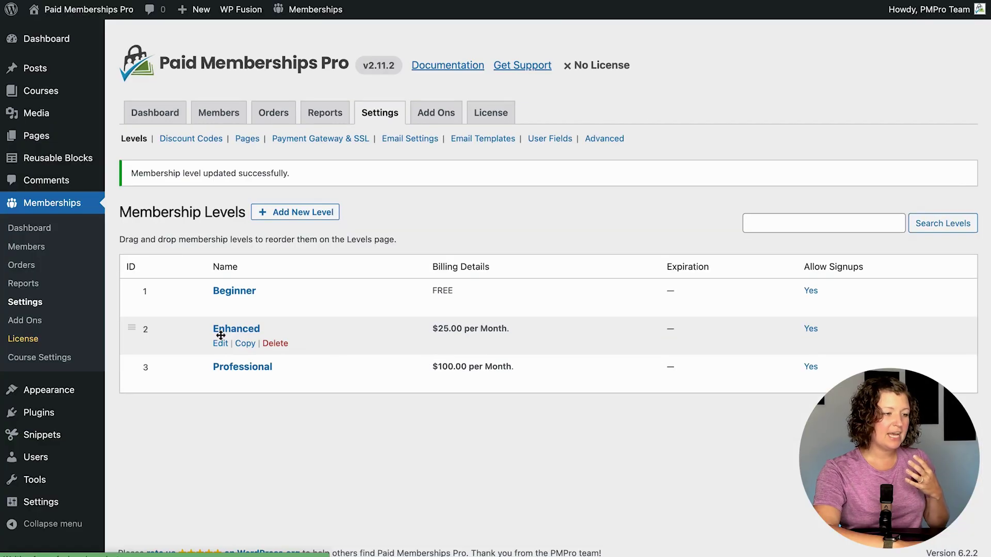
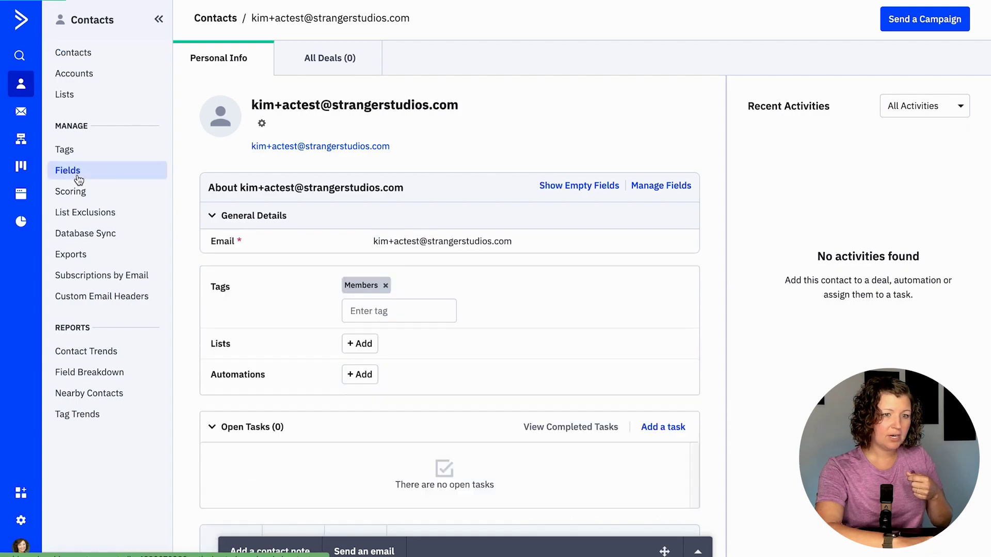
# - Add a 'Membership Level' Text Input contact field to ActiveCampaign's General Details group
pyautogui.click(941, 88)
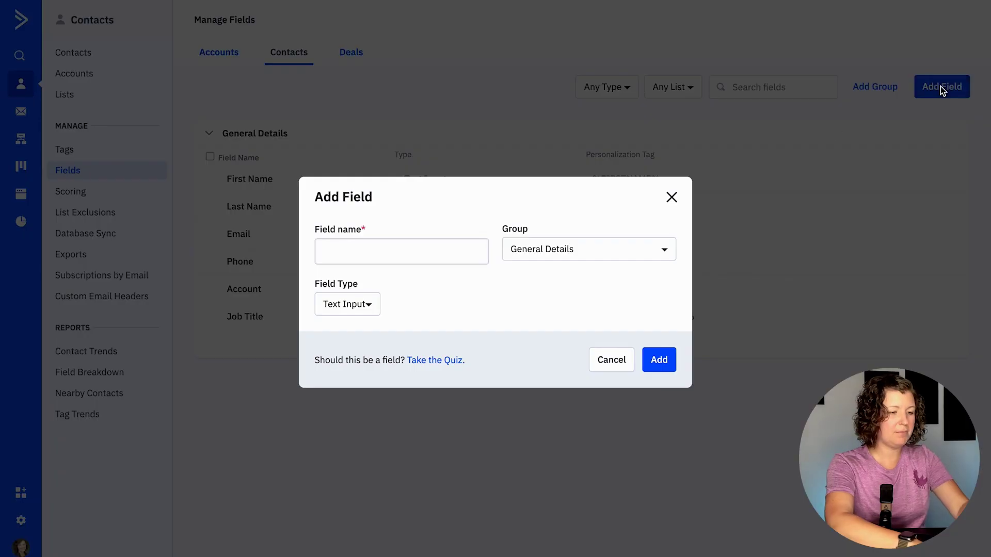
pyautogui.click(434, 243)
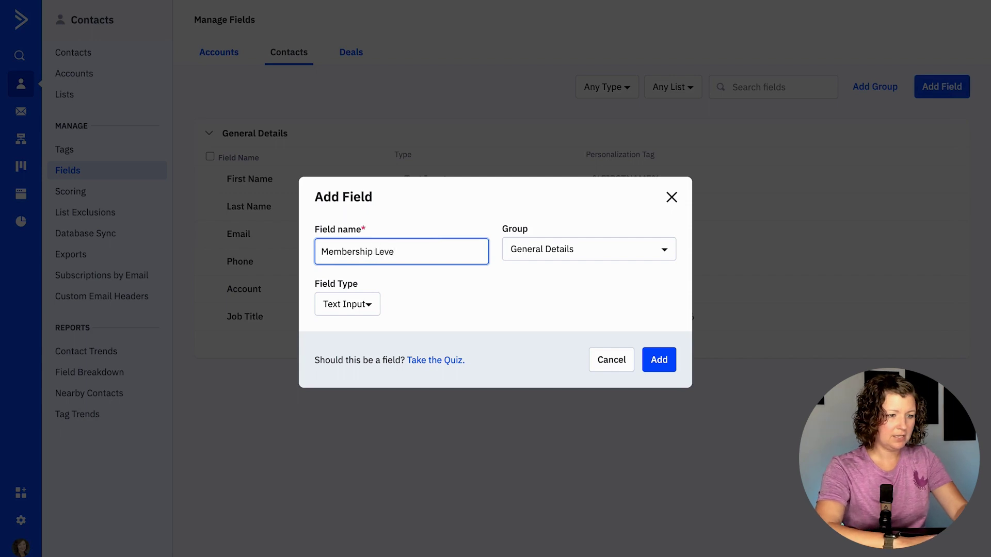
pyautogui.write('Membership Level')
pyautogui.click(659, 360)
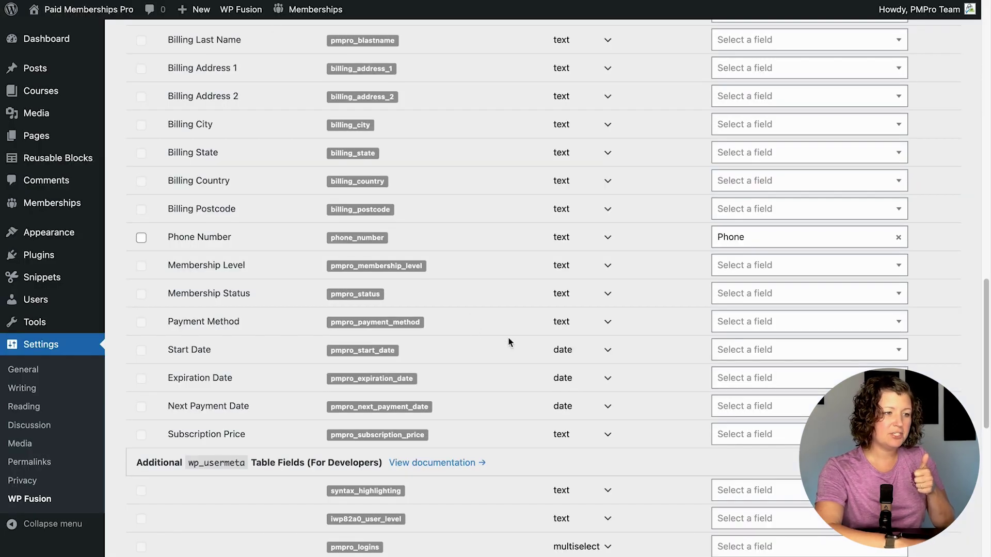
pyautogui.scroll(15, 509, 342)
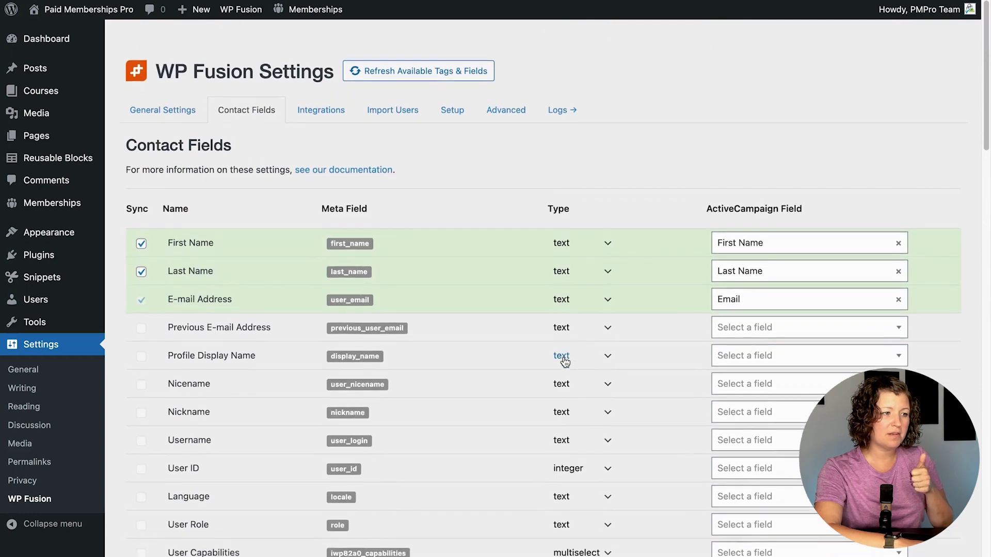
# - Refresh WP Fusion's fields, map pmpro_membership_level to ActiveCampaign's Membership Level, and save the settings
pyautogui.click(447, 46)
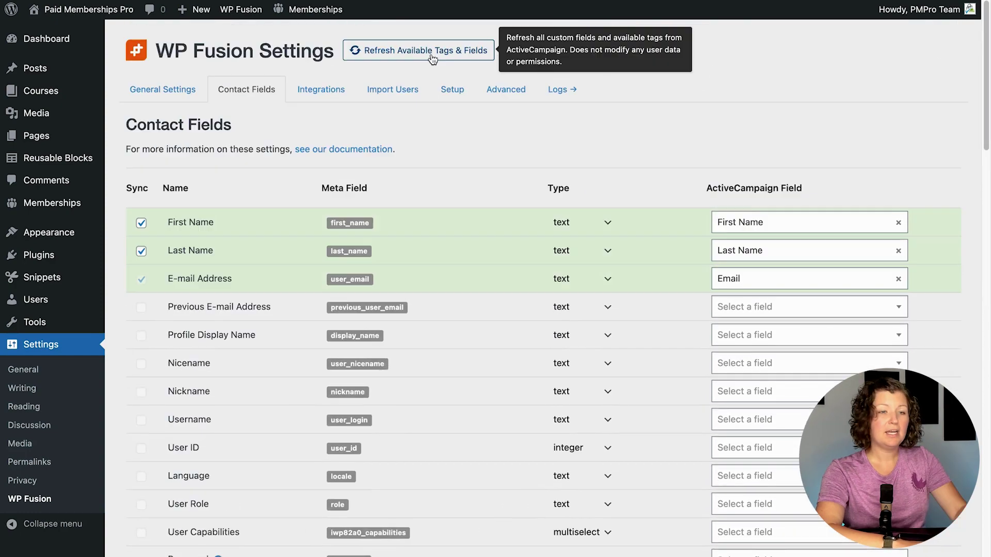
pyautogui.scroll(-1, 440, 132)
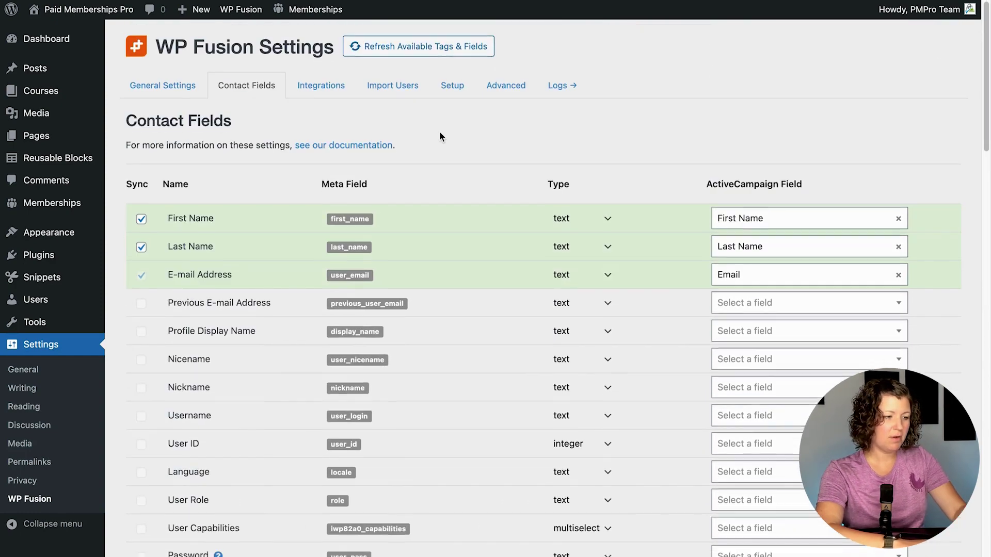
pyautogui.scroll(-20, 439, 133)
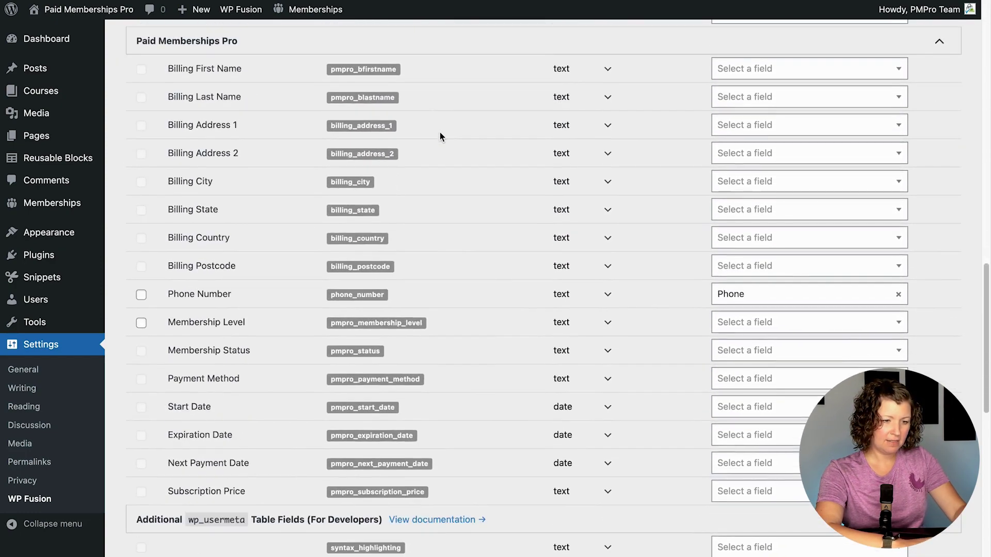
pyautogui.click(785, 326)
pyautogui.scroll(-3, 776, 400)
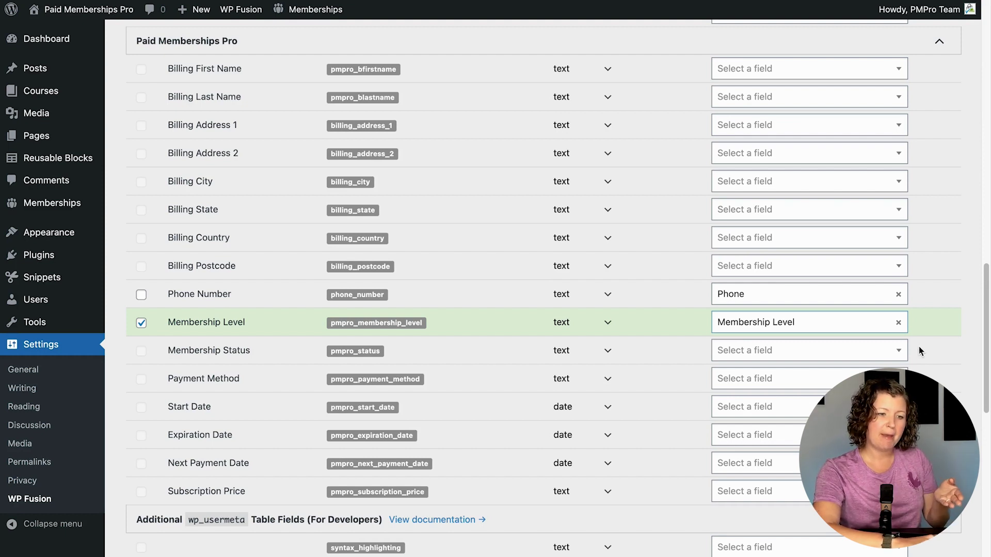
pyautogui.scroll(-6, 919, 347)
pyautogui.scroll(-3, 919, 349)
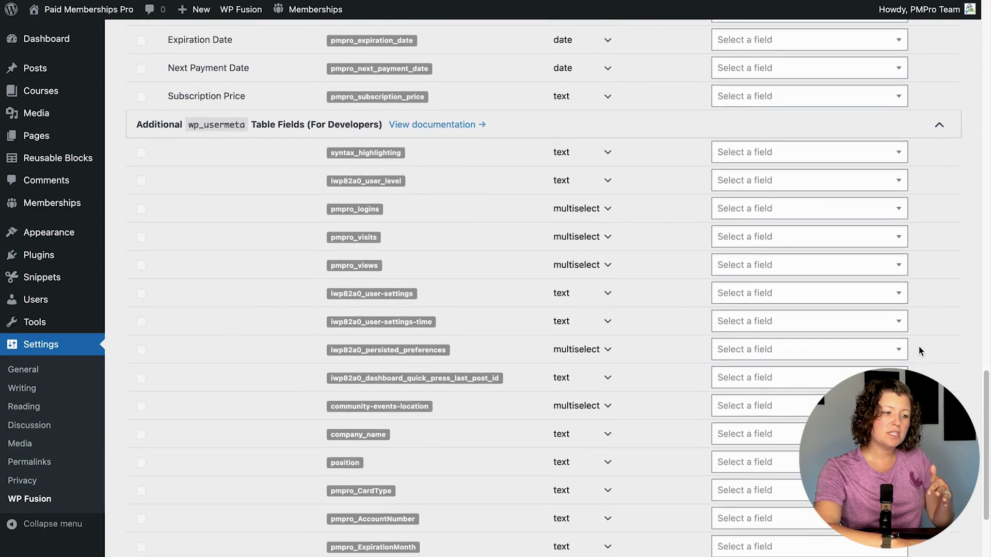
pyautogui.scroll(-2, 919, 351)
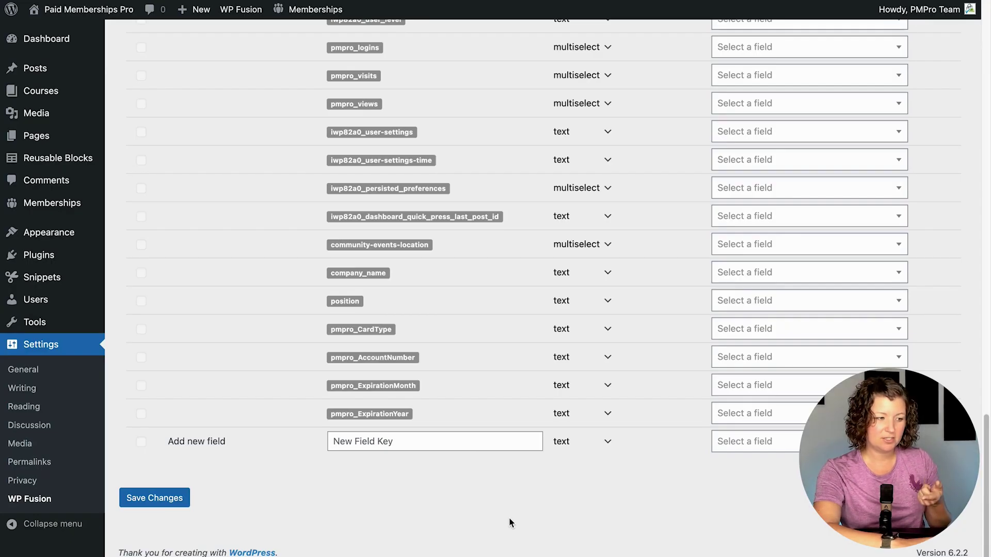
pyautogui.click(175, 499)
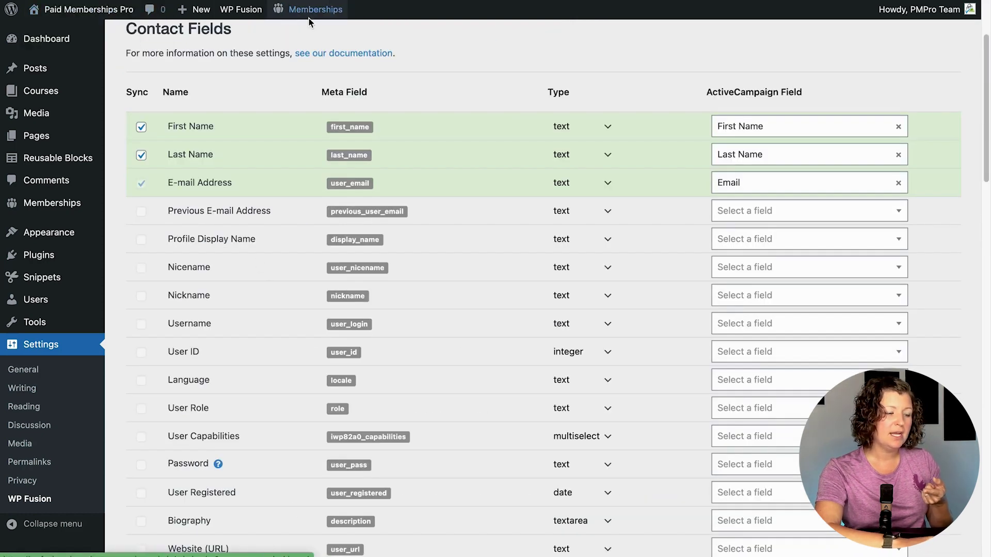
# - Choose the free Beginner membership level on the Must Love Dogs pricing page
pyautogui.moveTo(309, 12)
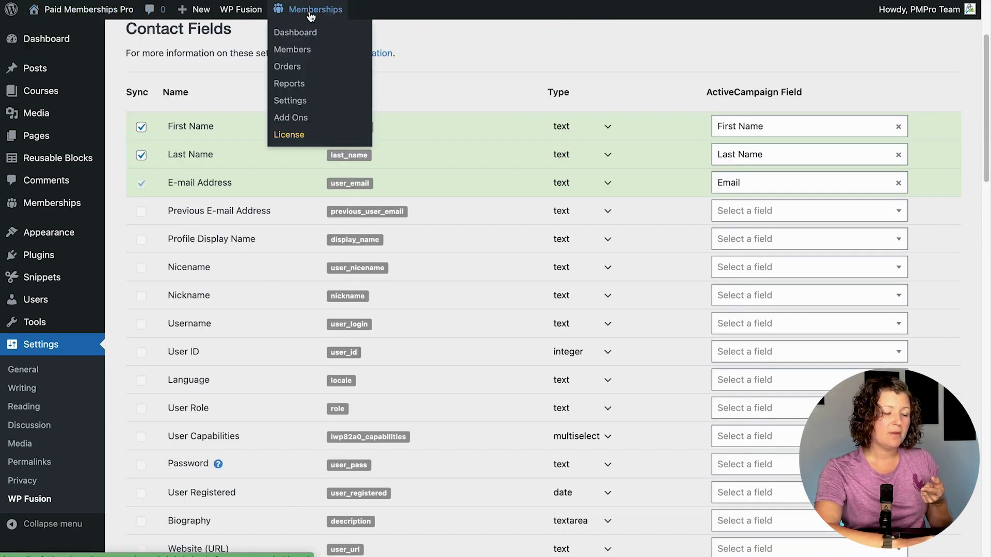
pyautogui.click(284, 101)
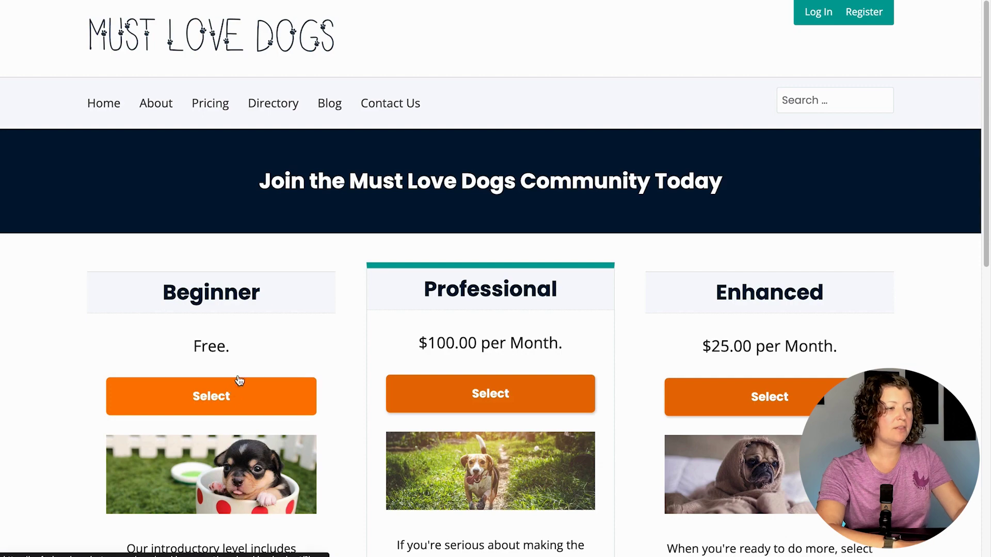
pyautogui.click(239, 382)
pyautogui.scroll(-10, 277, 308)
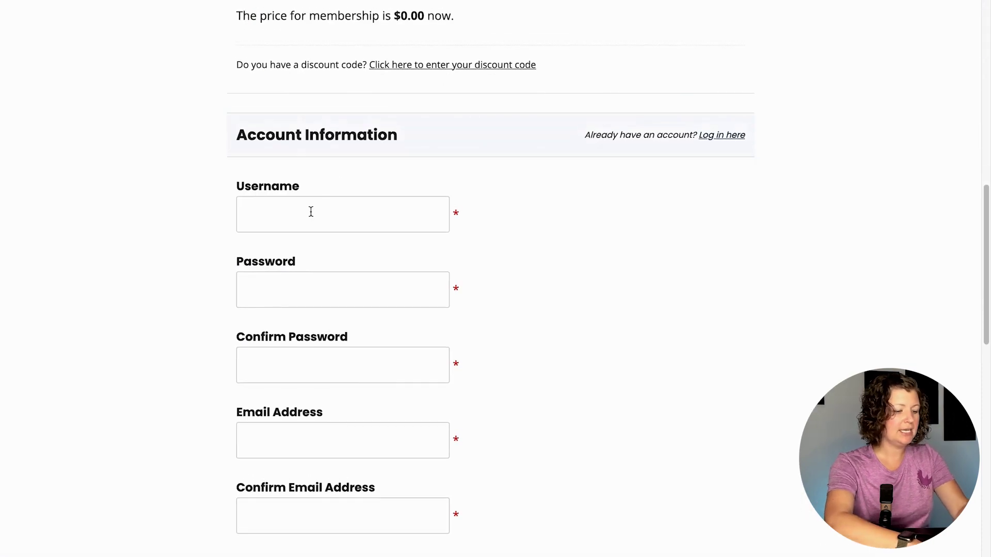
# - Enter the test member's username, password, email address and email confirmation
pyautogui.click(311, 211)
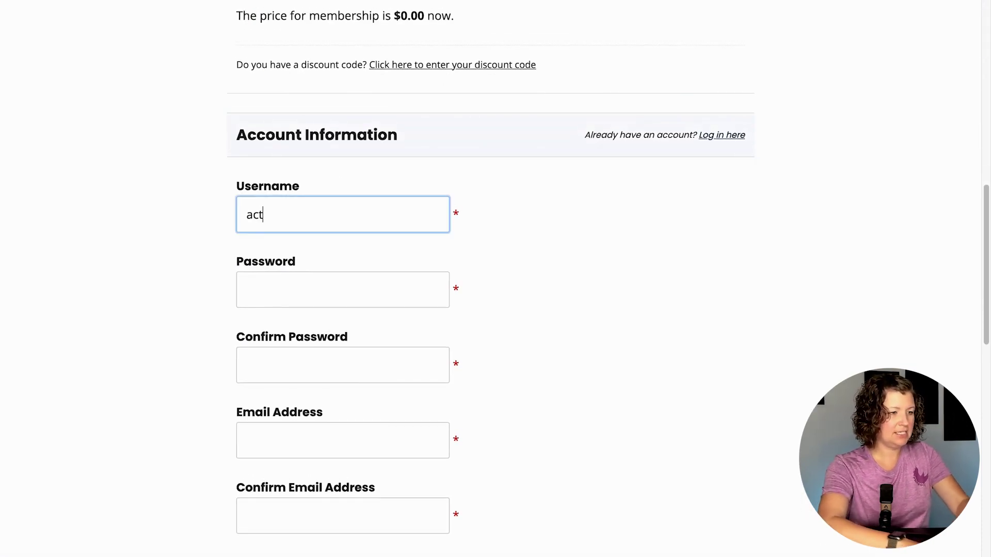
pyautogui.press('Tab')
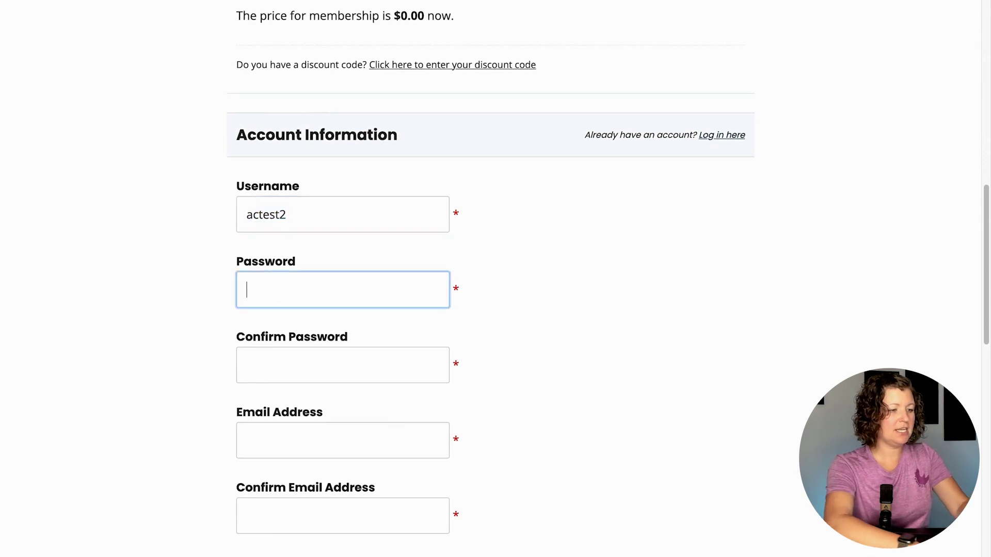
pyautogui.write('•••••••')
pyautogui.click(327, 351)
pyautogui.press('Tab')
pyautogui.write('k')
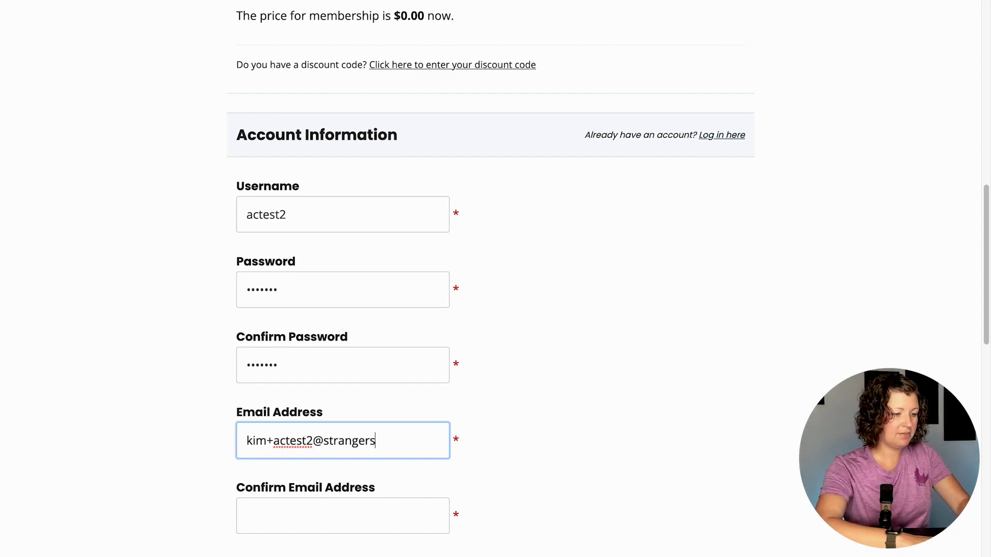
pyautogui.press('Tab')
pyautogui.hotkey('ctrl', 'v')
pyautogui.scroll(-6, 377, 365)
# - Fill in company 'Paid Memberships Pro' and position 'Managing Dir', then submit the signup
pyautogui.click(376, 365)
pyautogui.write('Paid Memberships Pro')
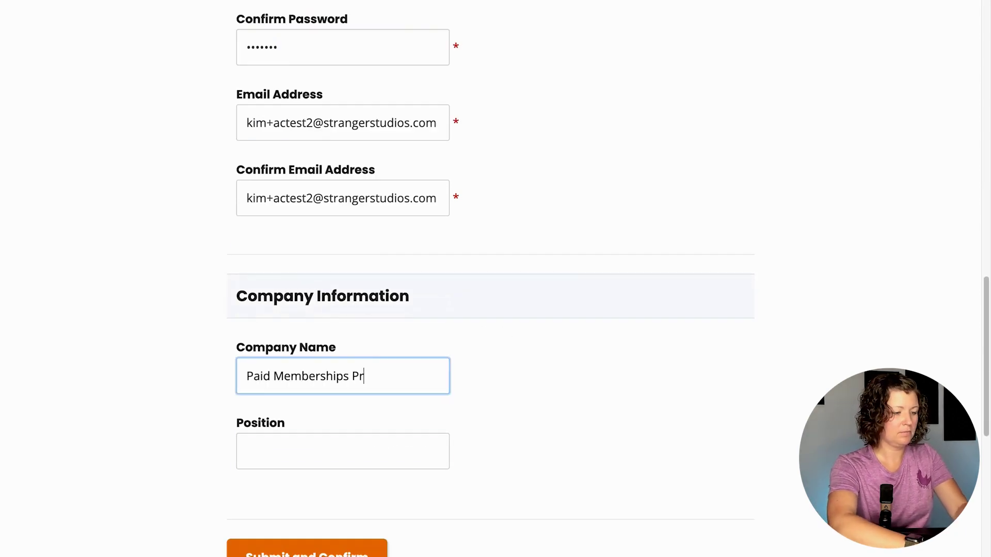
pyautogui.press('Tab')
pyautogui.write('Managing Dir')
pyautogui.press('Return')
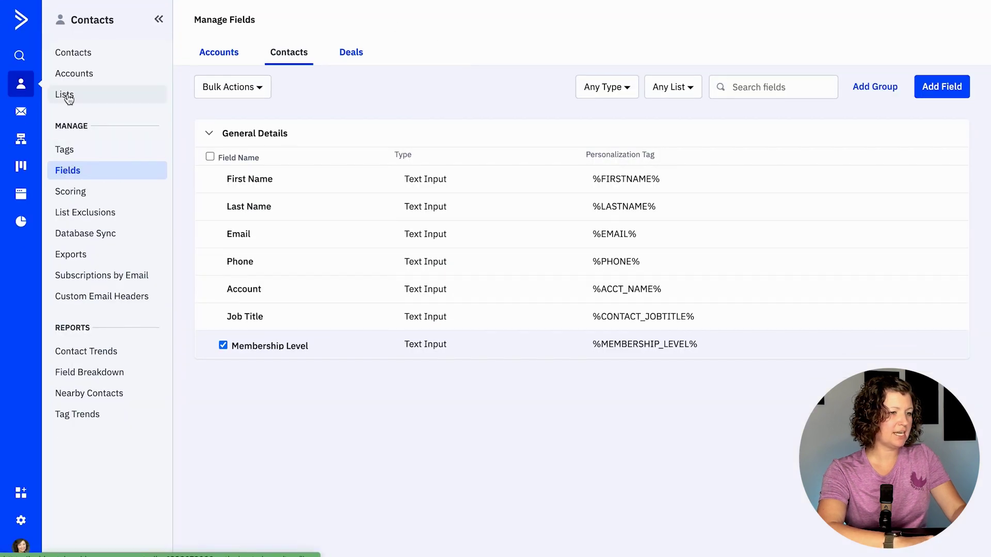
# - Open the newest ActiveCampaign contact and confirm its Membership Level reads Beginner
pyautogui.click(71, 53)
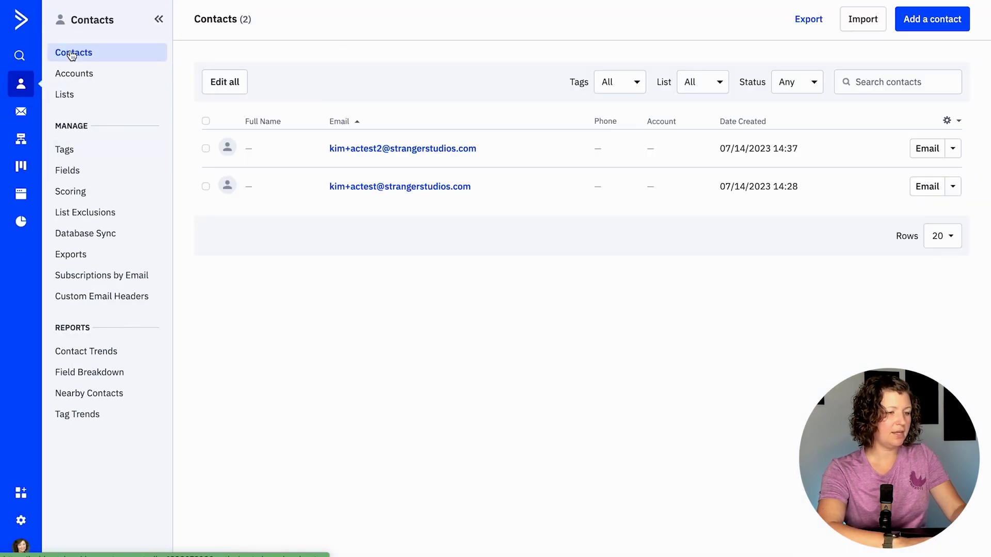
pyautogui.click(396, 149)
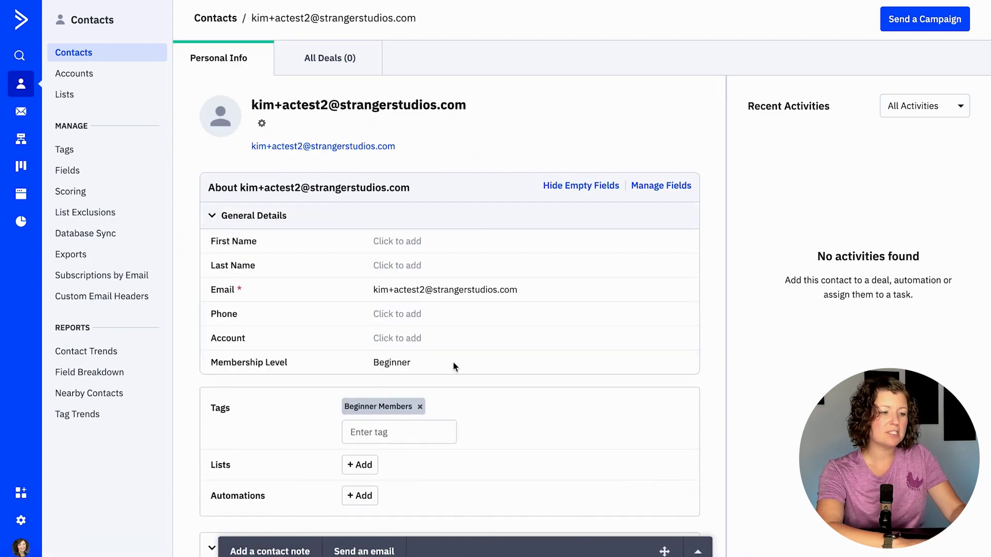
pyautogui.scroll(-2, 377, 437)
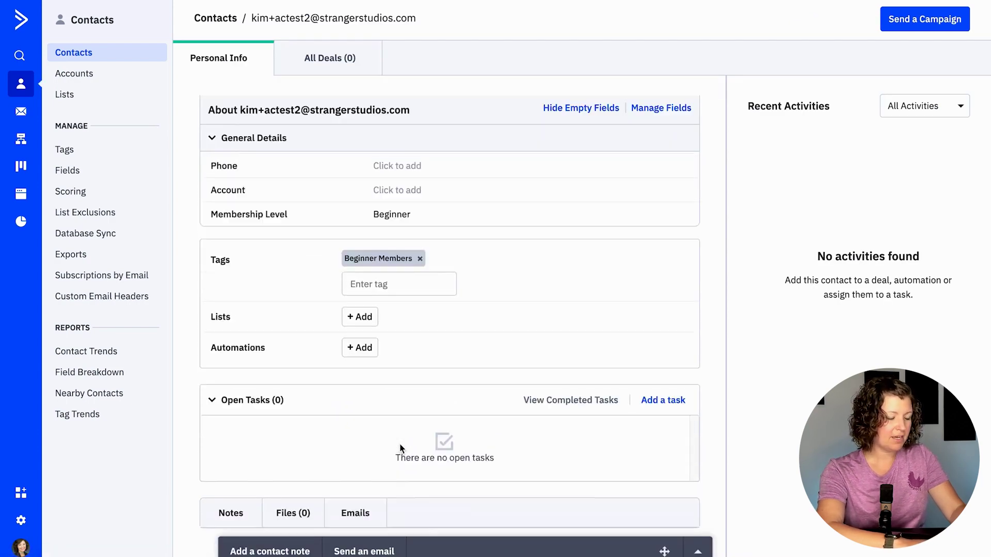
pyautogui.scroll(2, 378, 418)
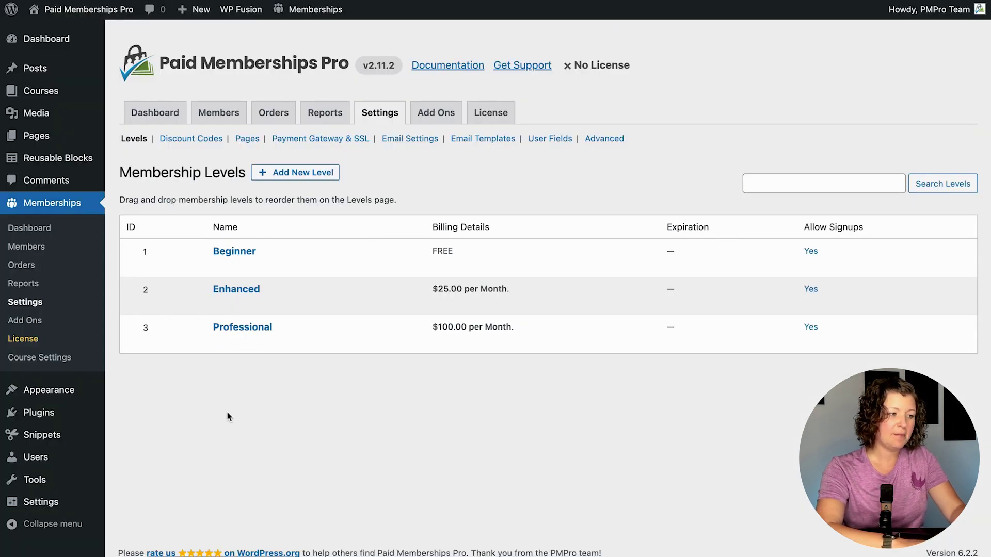
# - Open WP Fusion's Advanced settings tab and scroll down to the Logging and Interfaces options
pyautogui.click(46, 308)
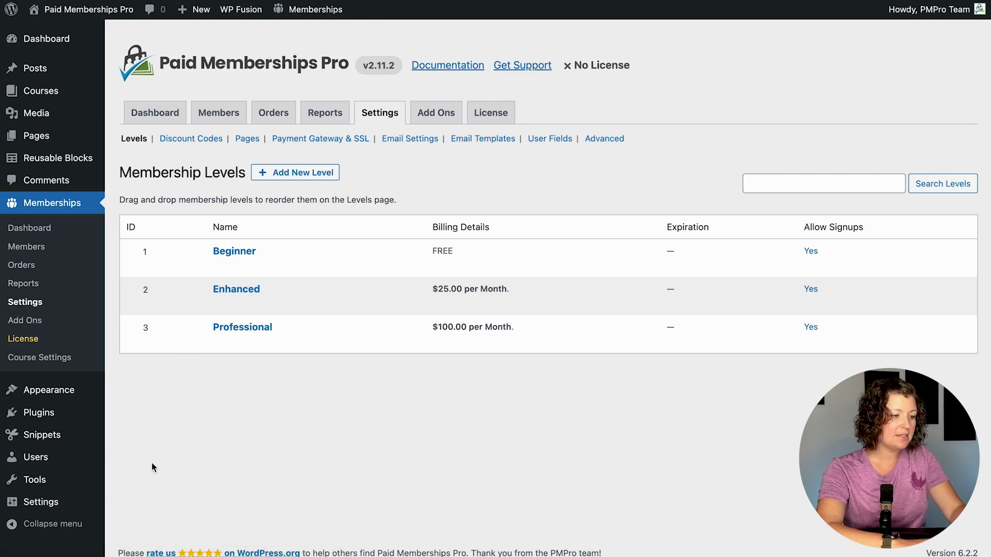
pyautogui.moveTo(49, 502)
pyautogui.click(155, 518)
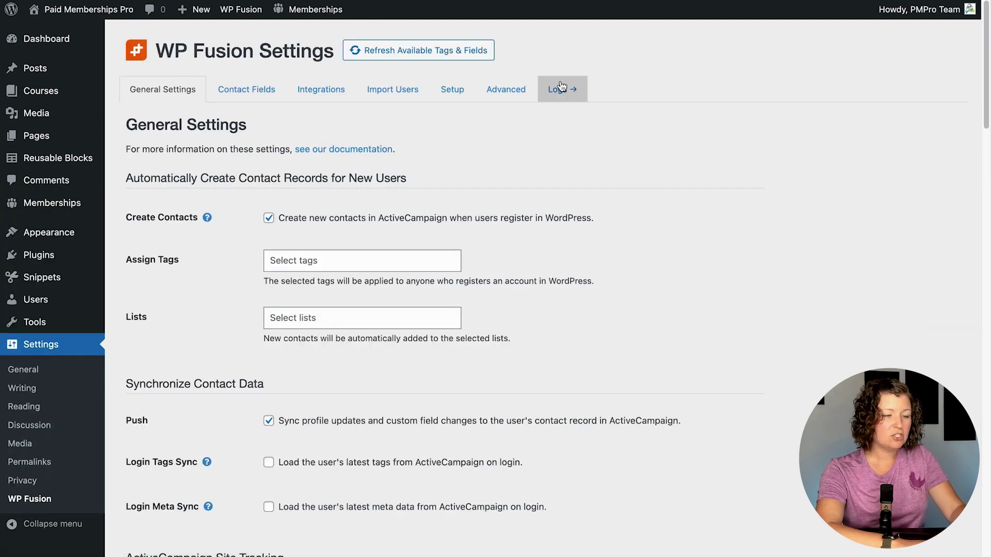
pyautogui.click(505, 89)
pyautogui.scroll(-1, 509, 174)
pyautogui.scroll(-10, 492, 179)
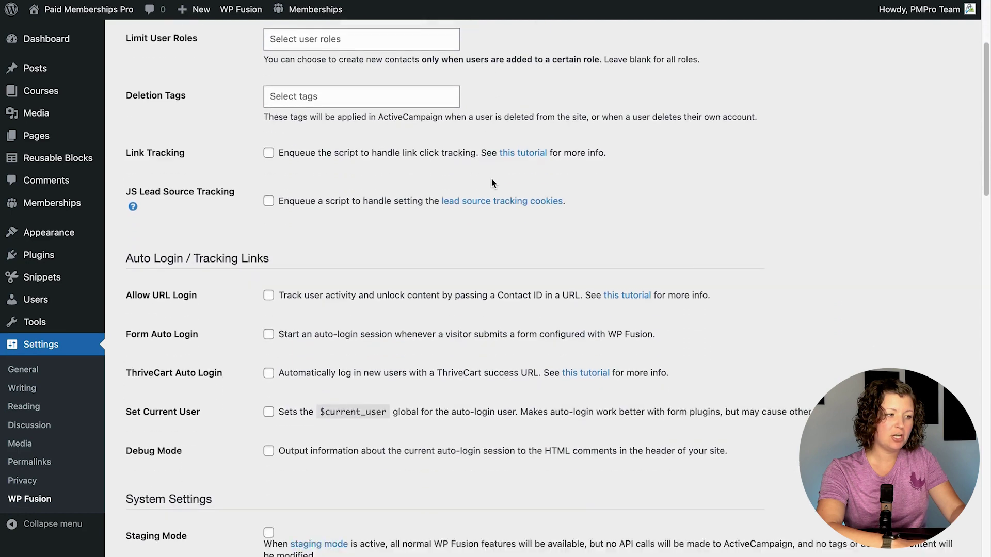
pyautogui.scroll(-4, 493, 184)
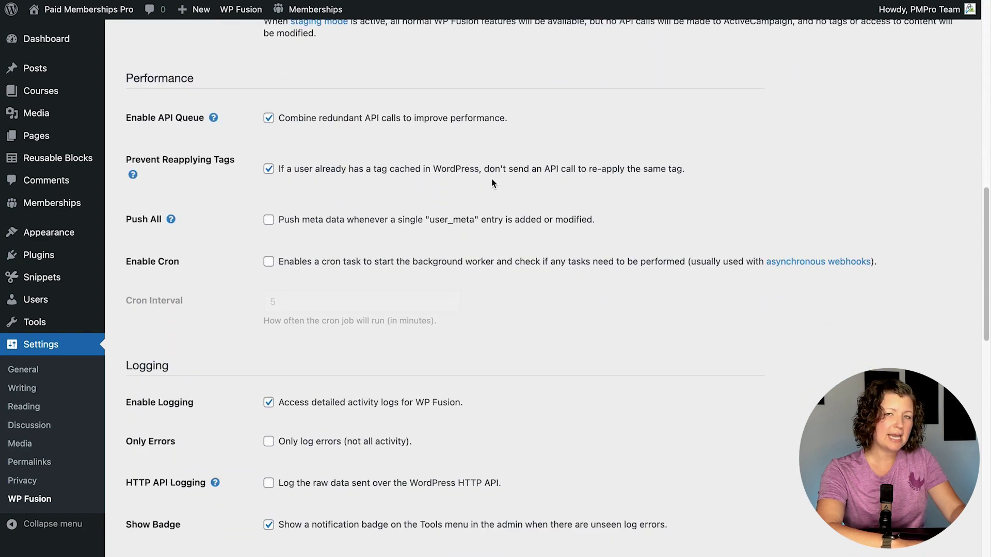
pyautogui.scroll(-3, 492, 181)
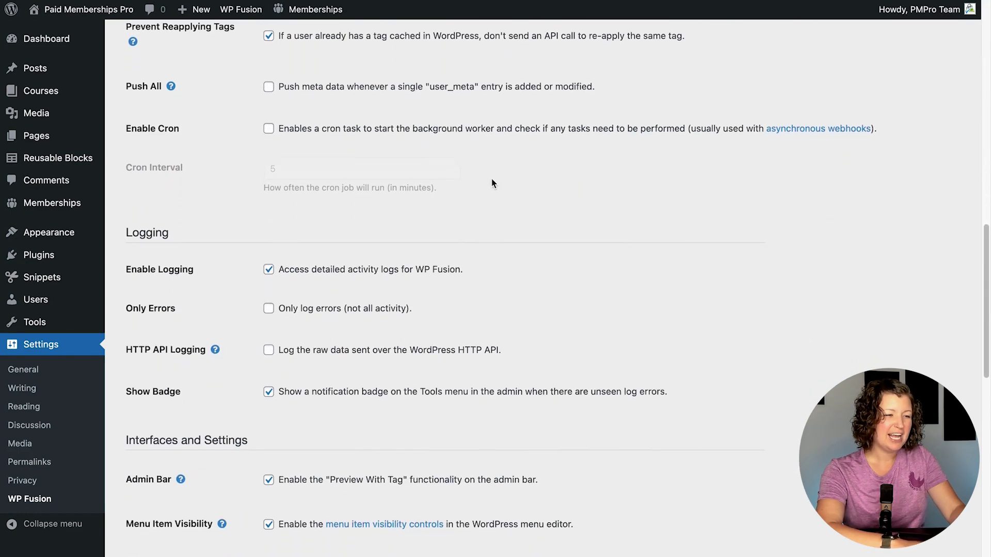
pyautogui.press('Home')
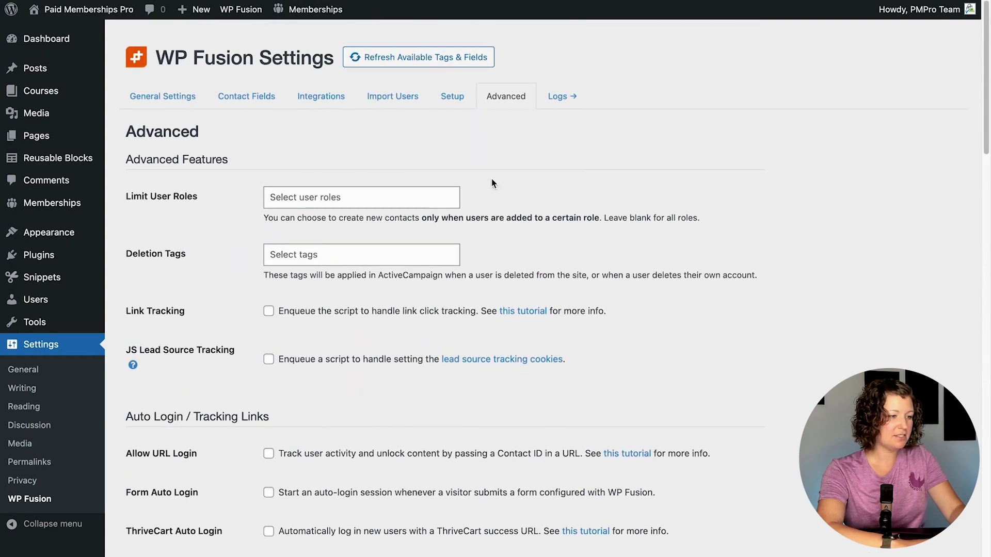
pyautogui.scroll(-15, 494, 110)
pyautogui.scroll(-9, 493, 111)
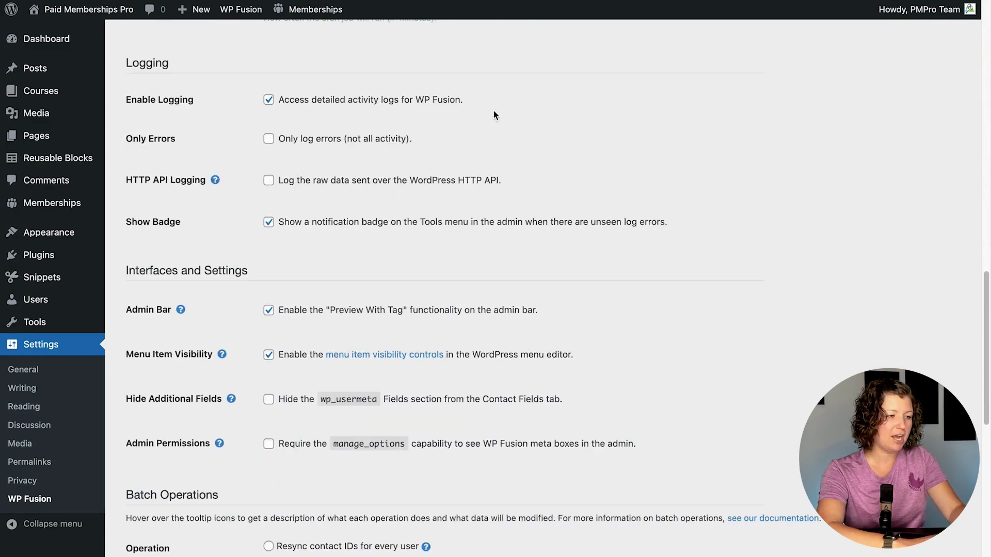